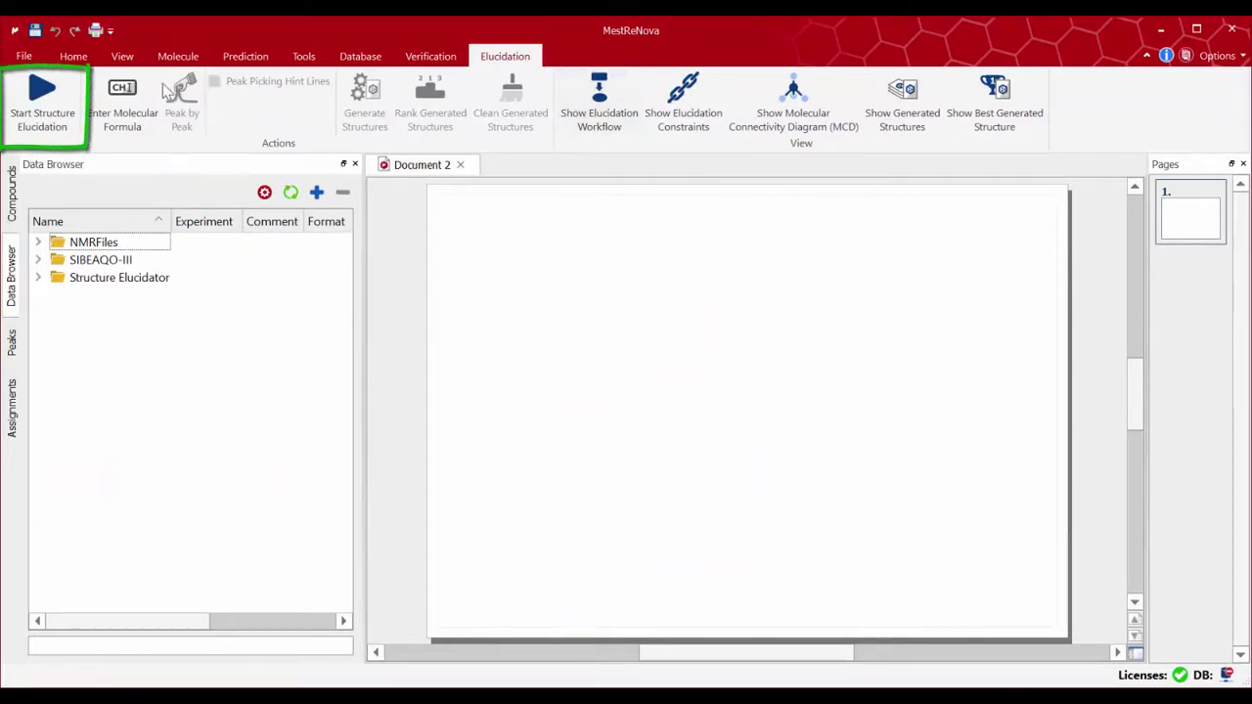
Start a new structure elucidation workflow and enter the molecular formula C11H12ClNO4
click(62, 88)
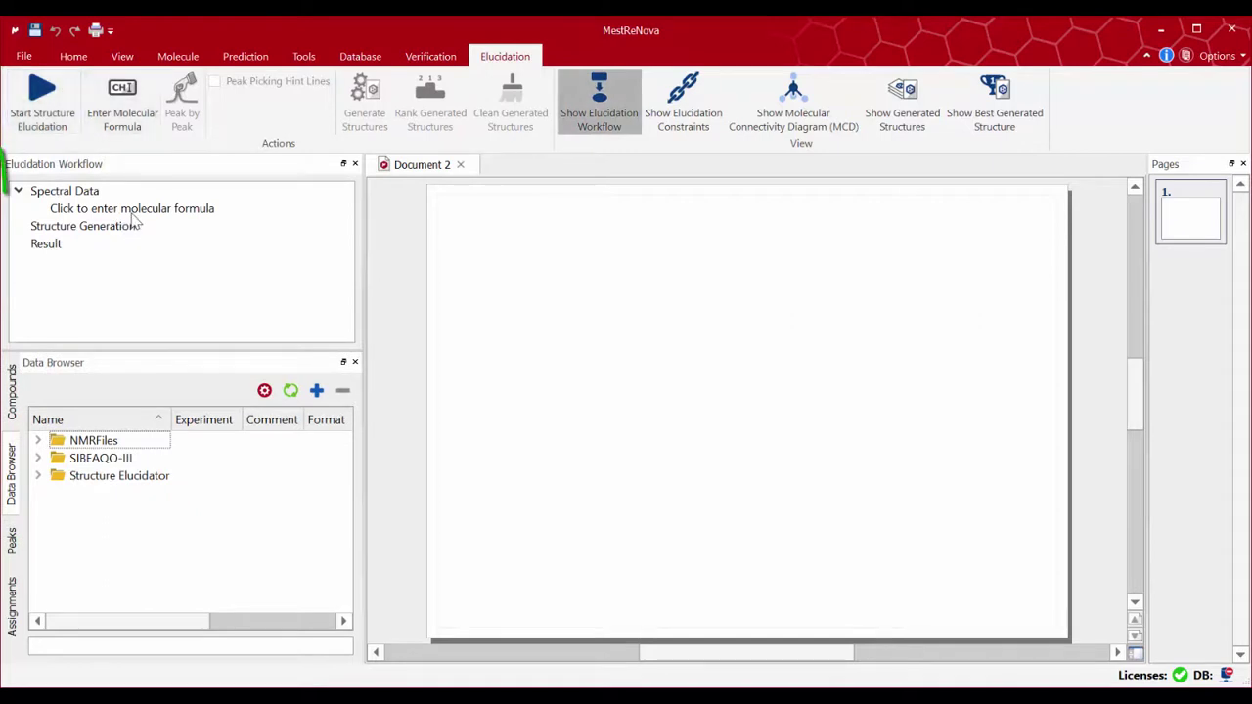
click(137, 210)
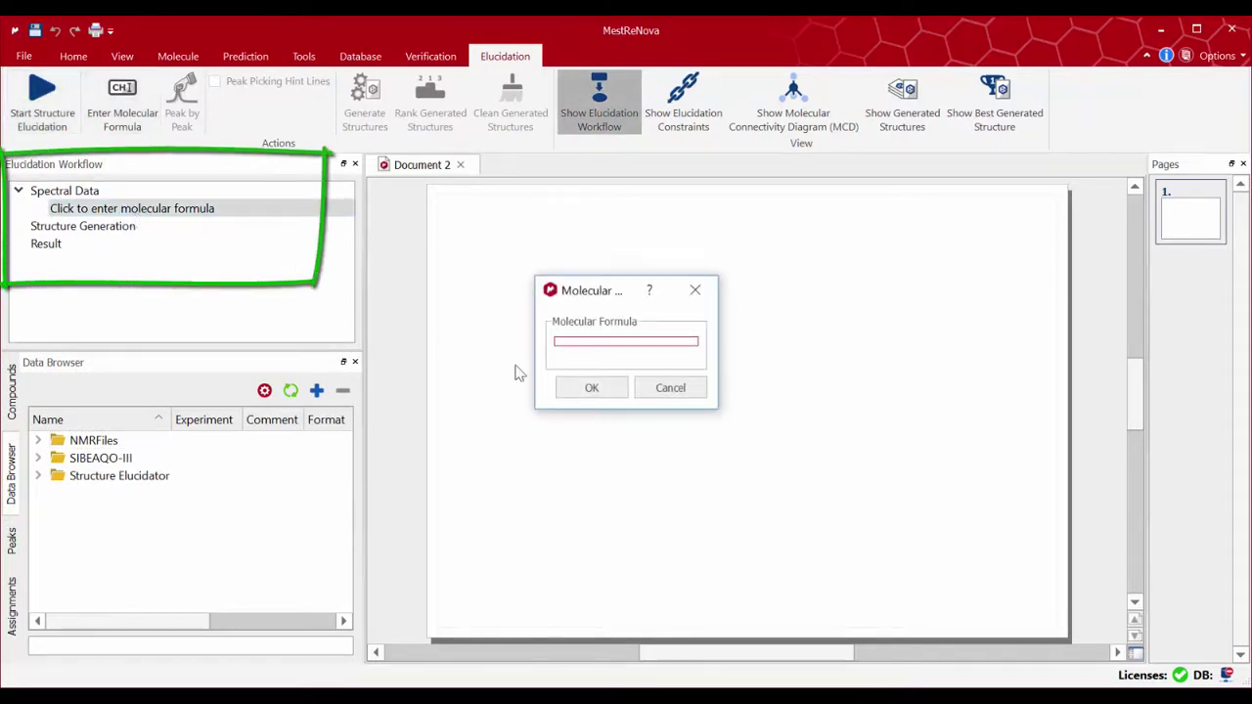
drag(616, 418, 616, 434)
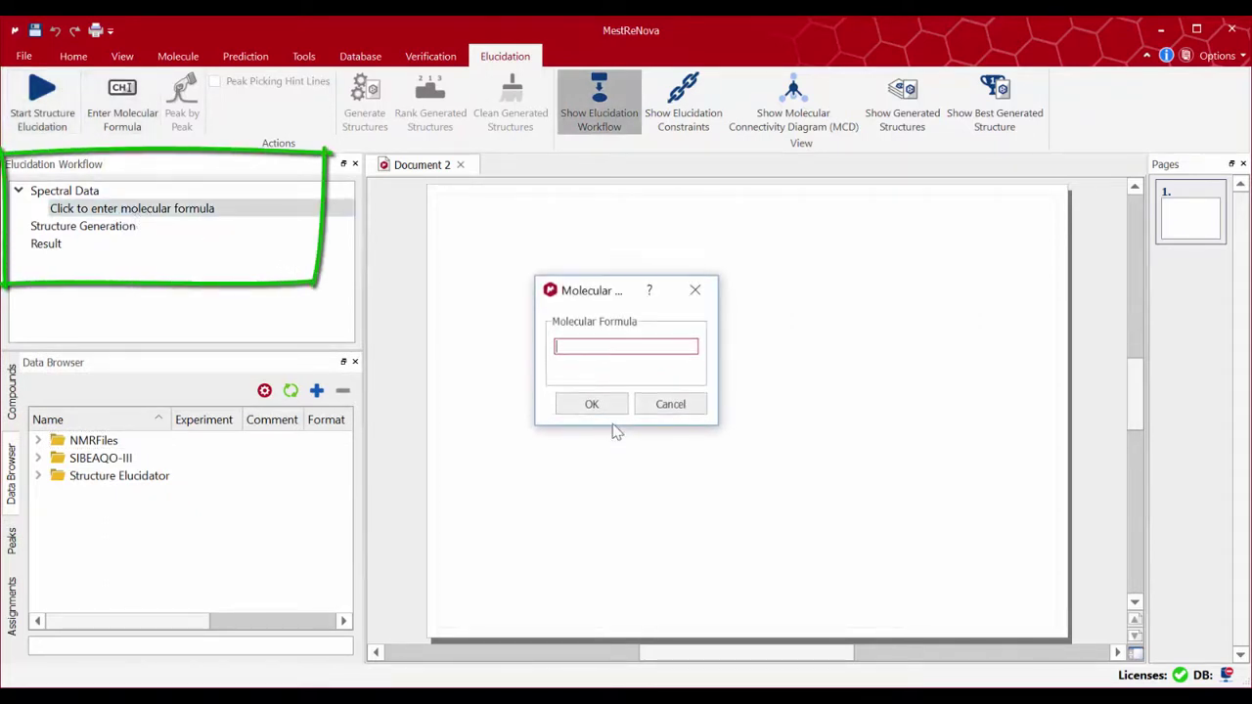
text(C11H)
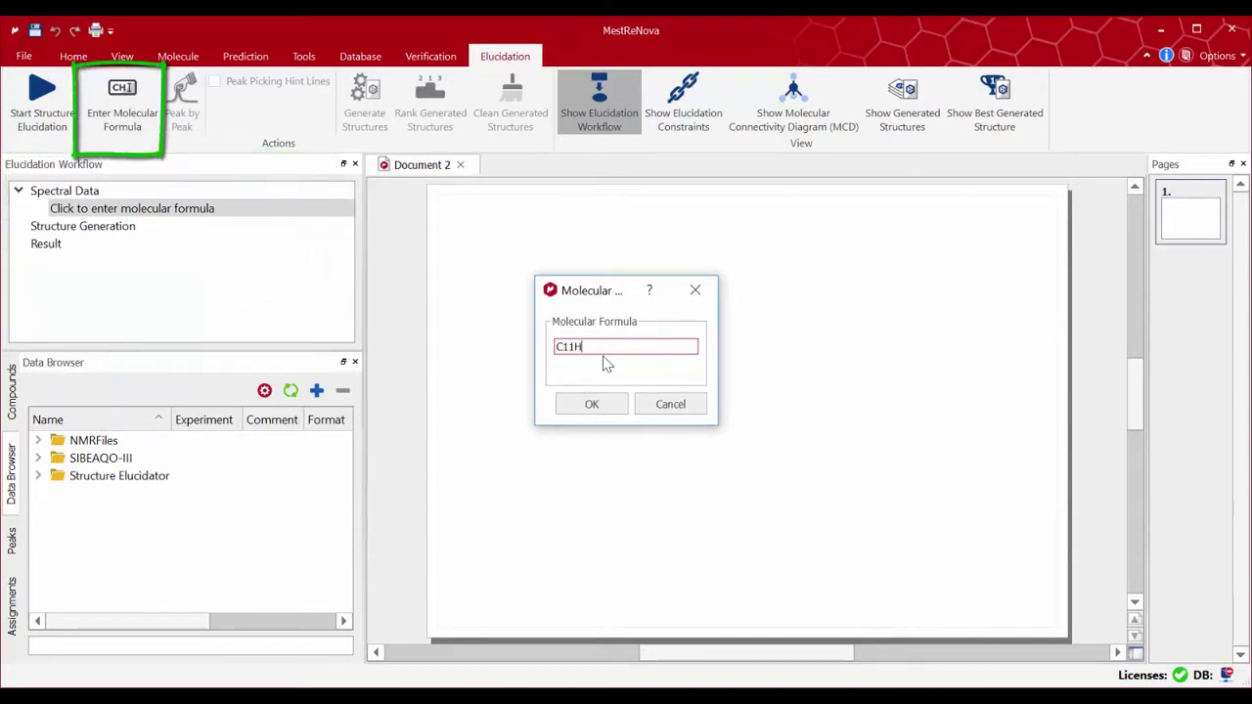
text(12N)
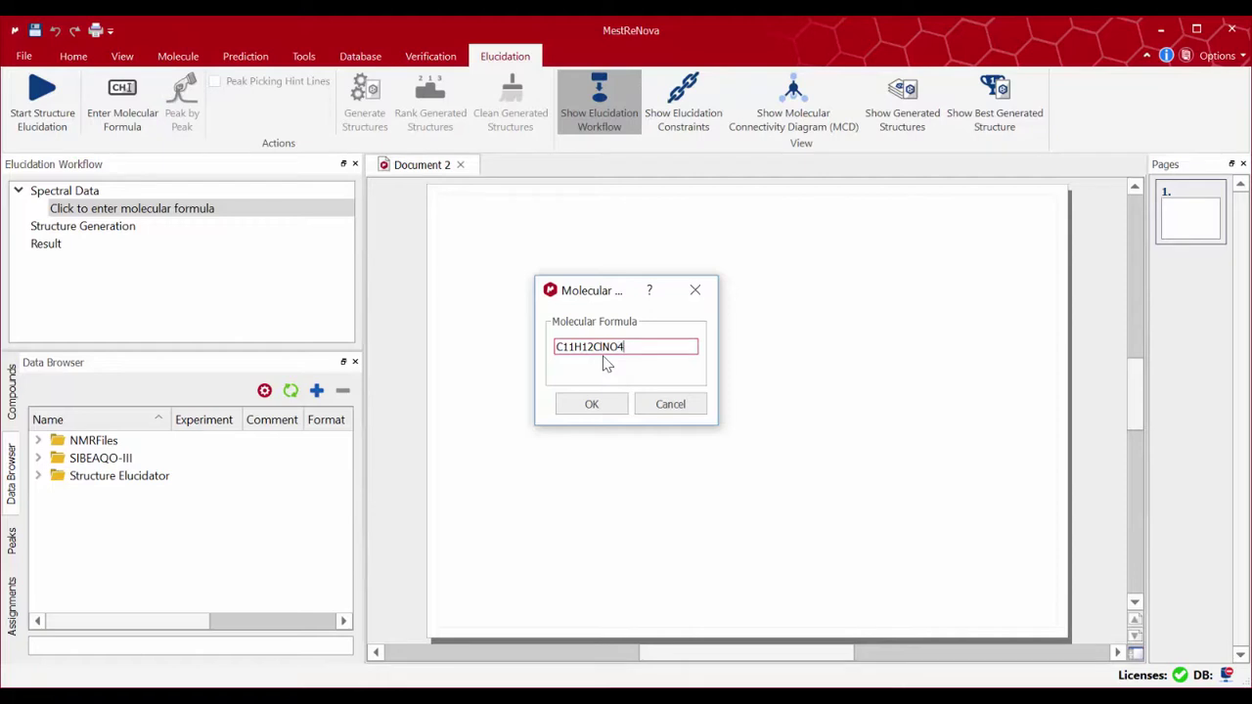
click(602, 407)
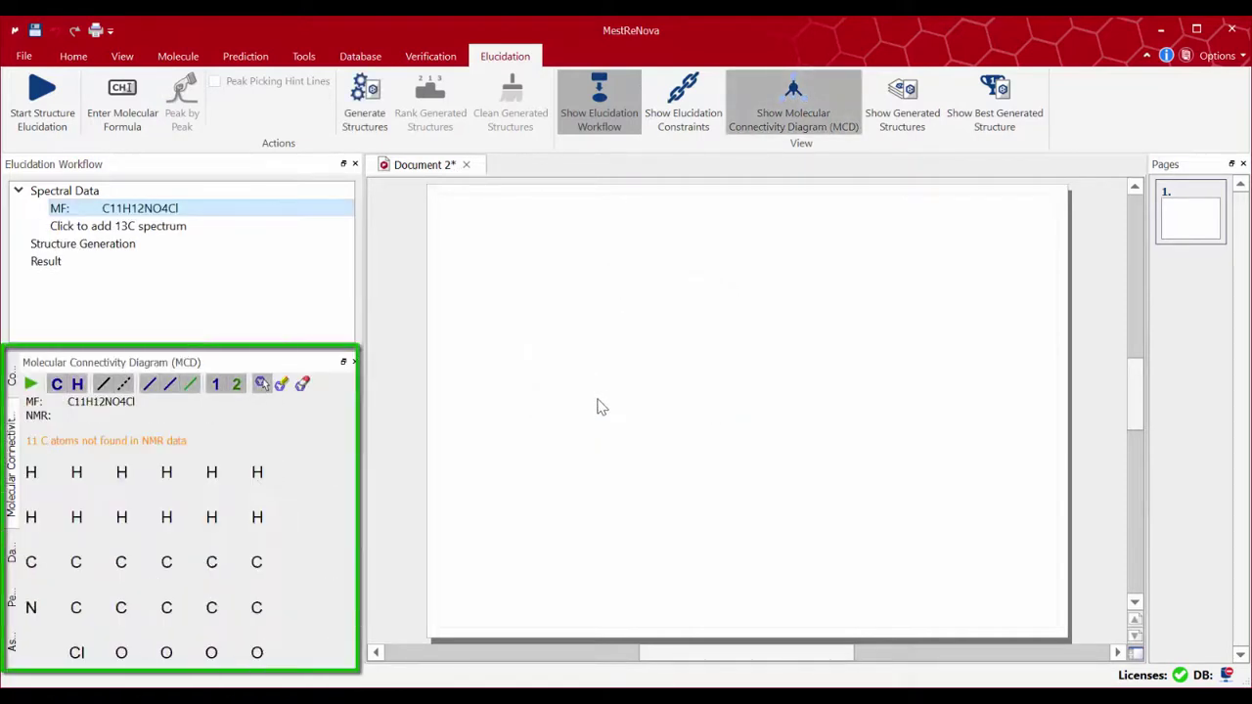
Load Problem79_13C.fid from Structure Elucidator > 08_Problem79_C11H12ClNO4 as the carbon data
click(177, 231)
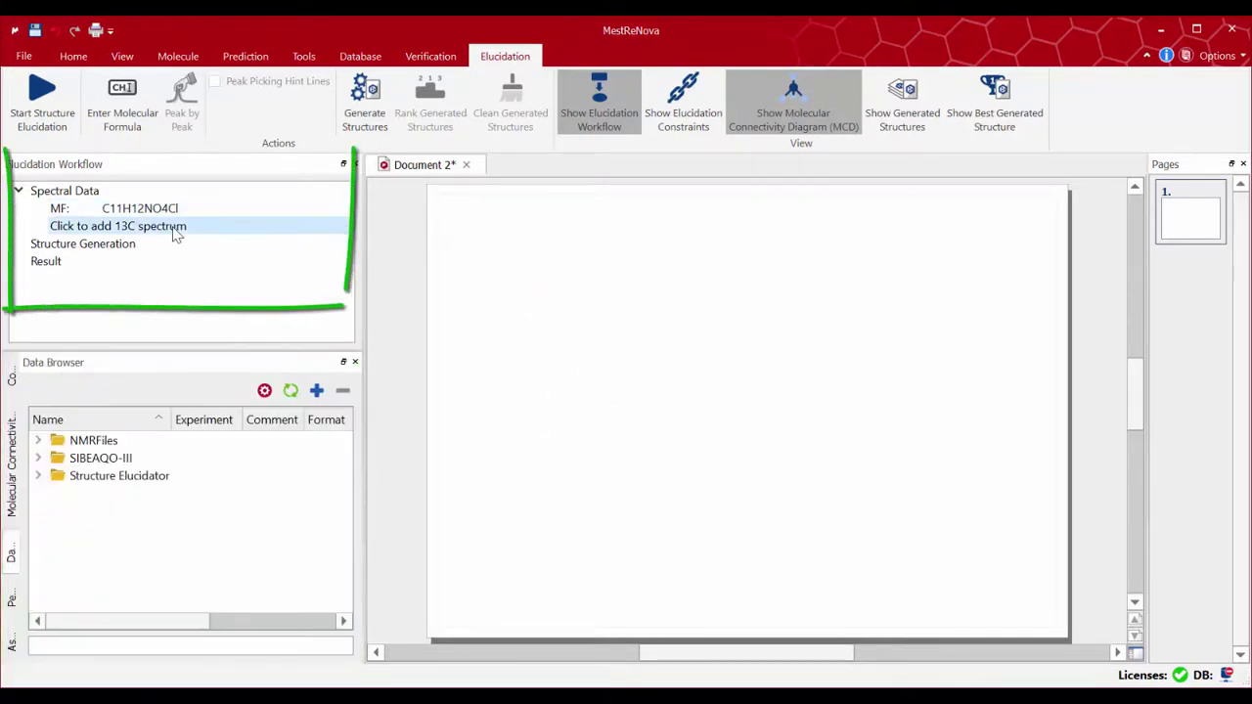
click(37, 479)
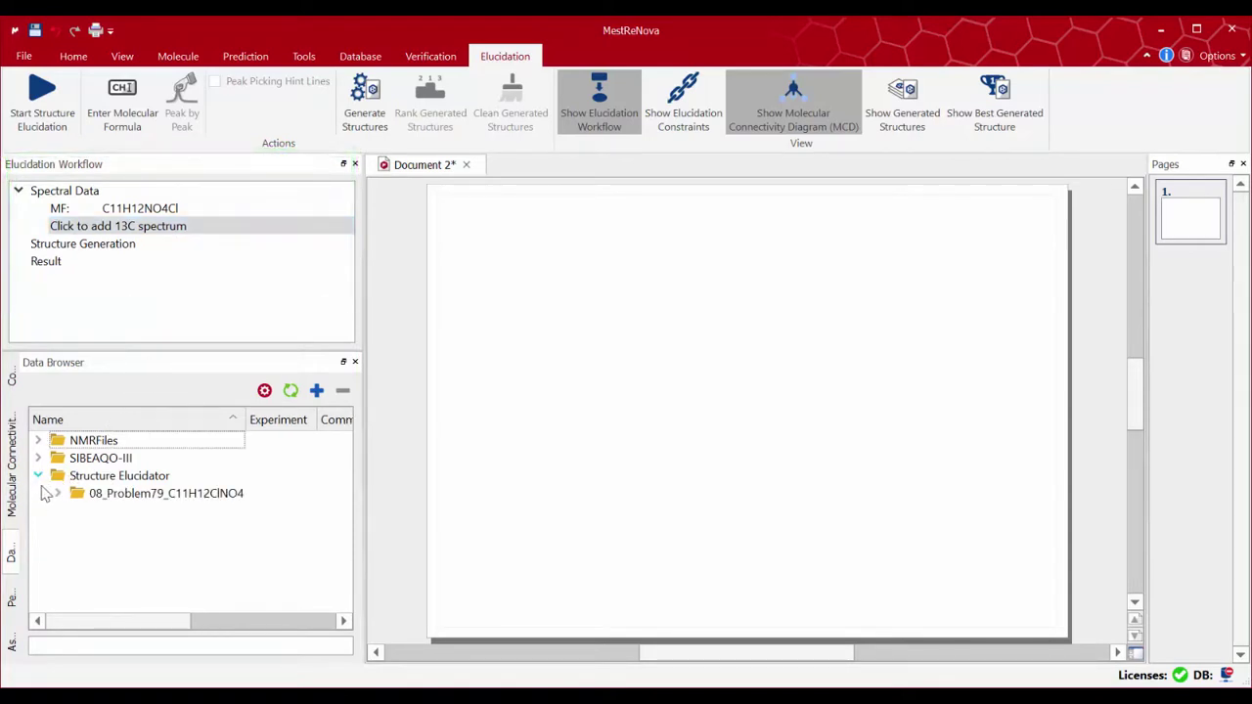
click(57, 494)
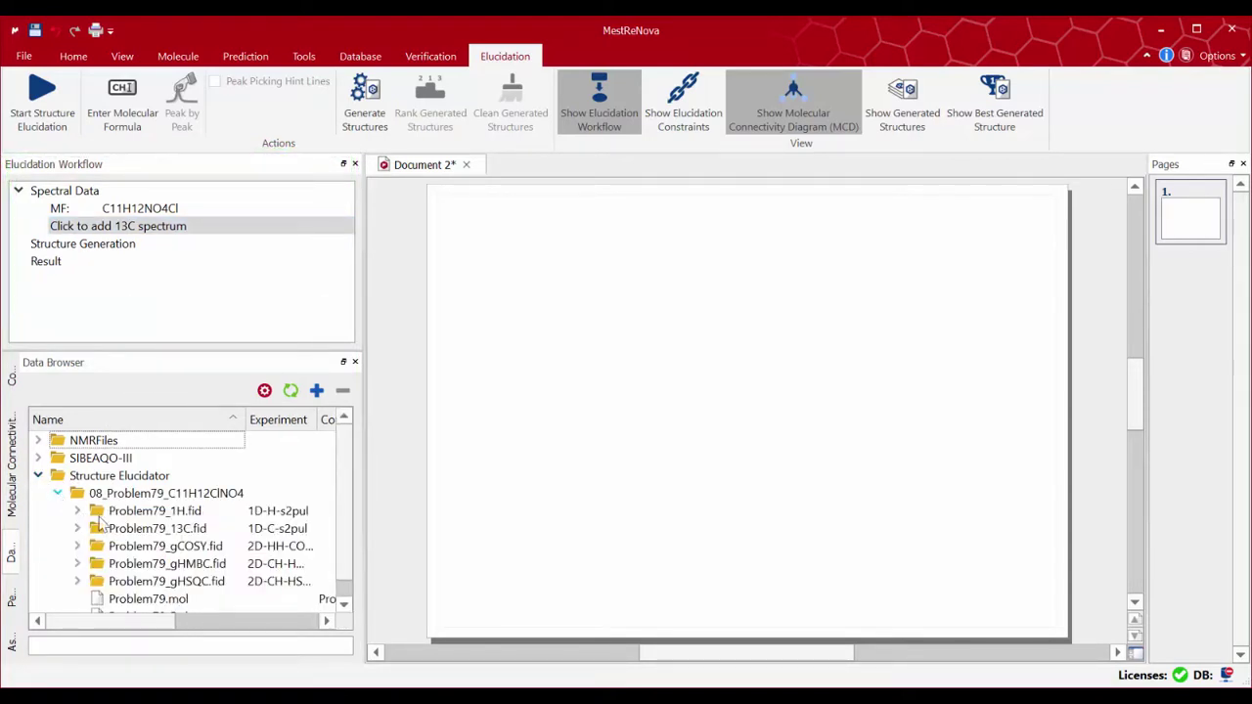
click(130, 530)
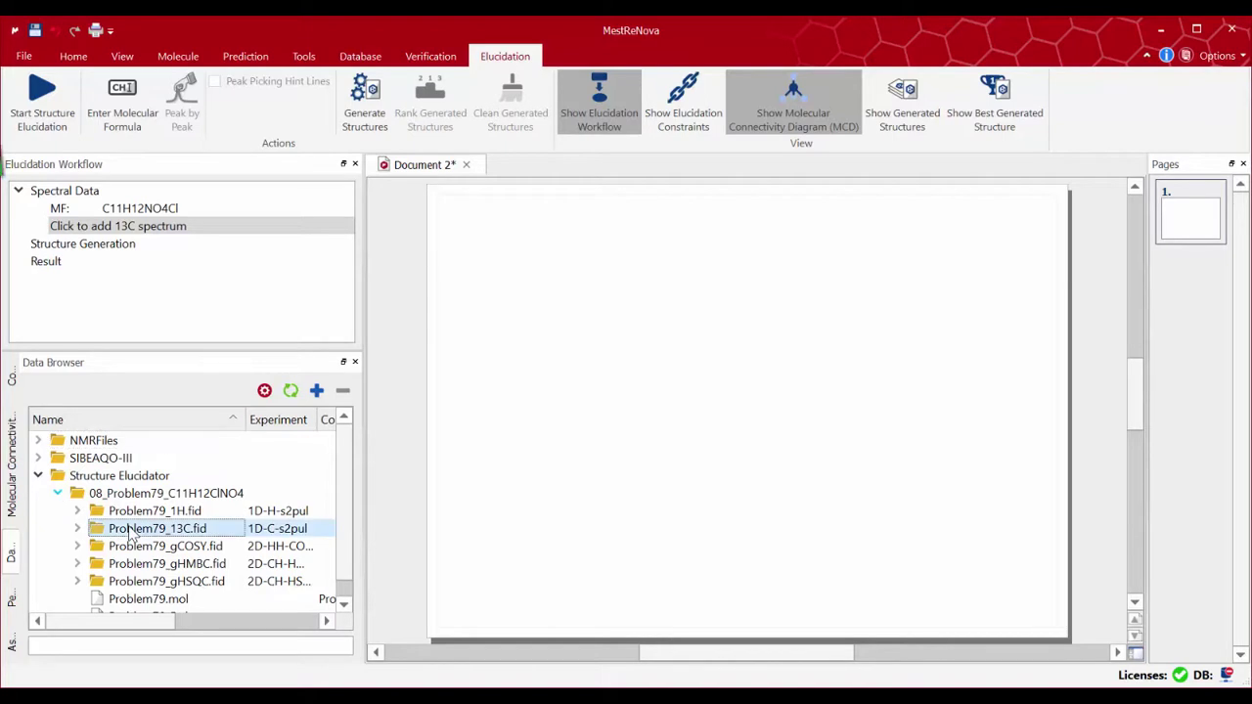
double_click(130, 531)
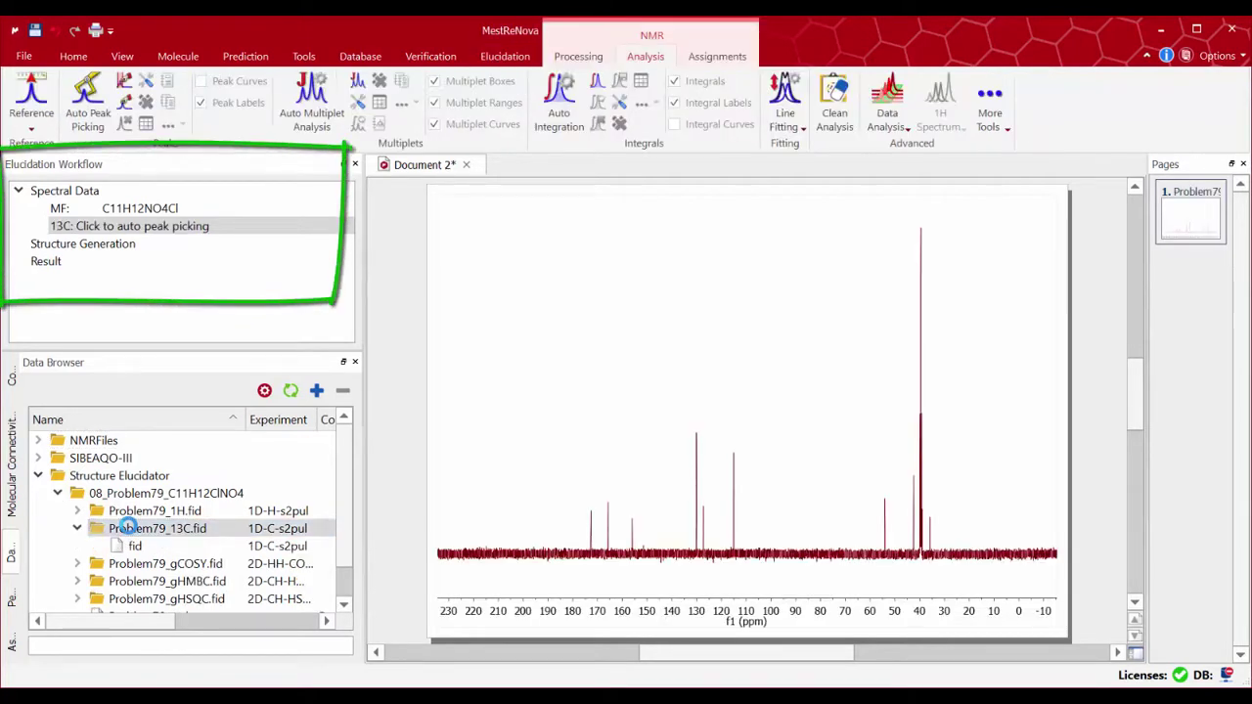
Auto-pick the 13C peaks and delete the 151.44 ppm peak, leaving 9 peaks
click(183, 233)
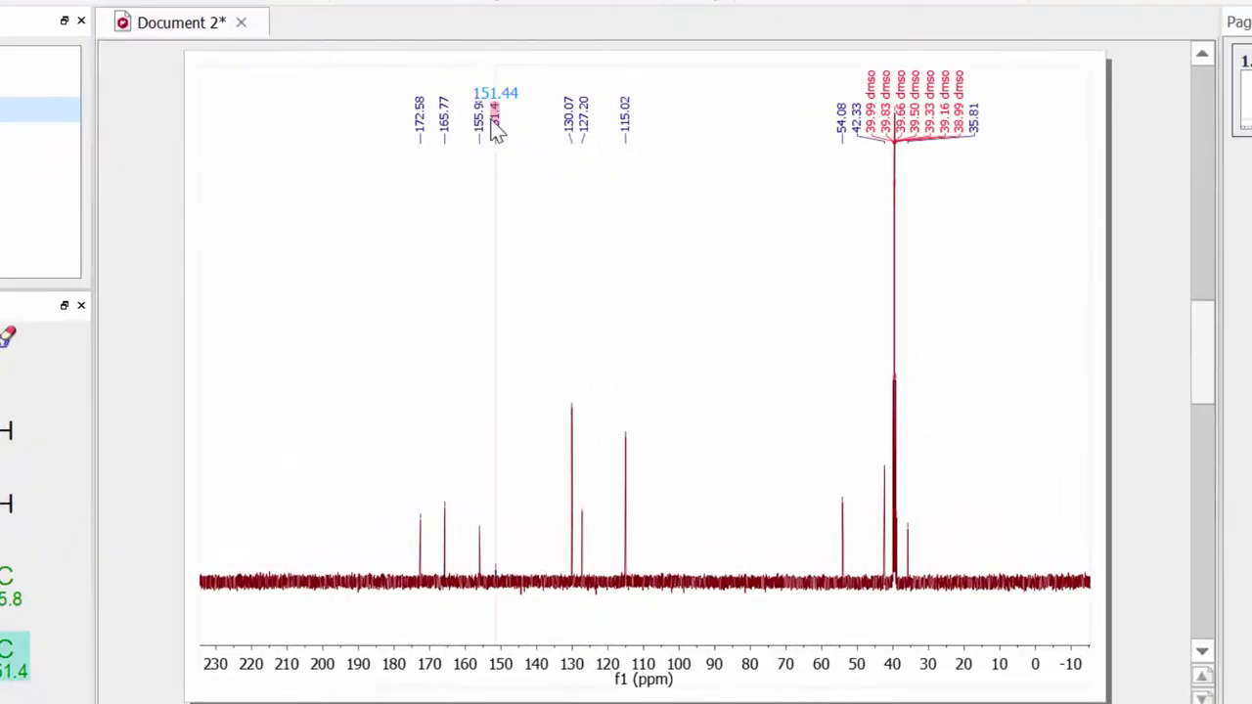
click(496, 132)
right_click(496, 132)
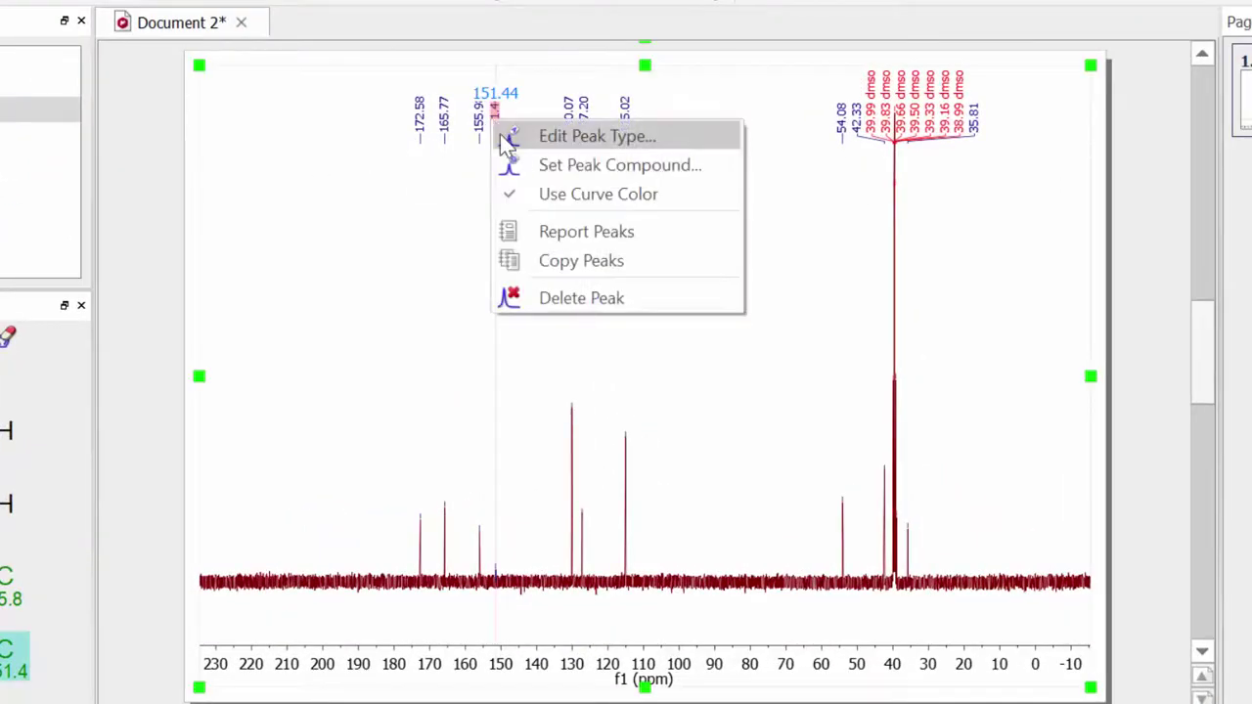
click(548, 298)
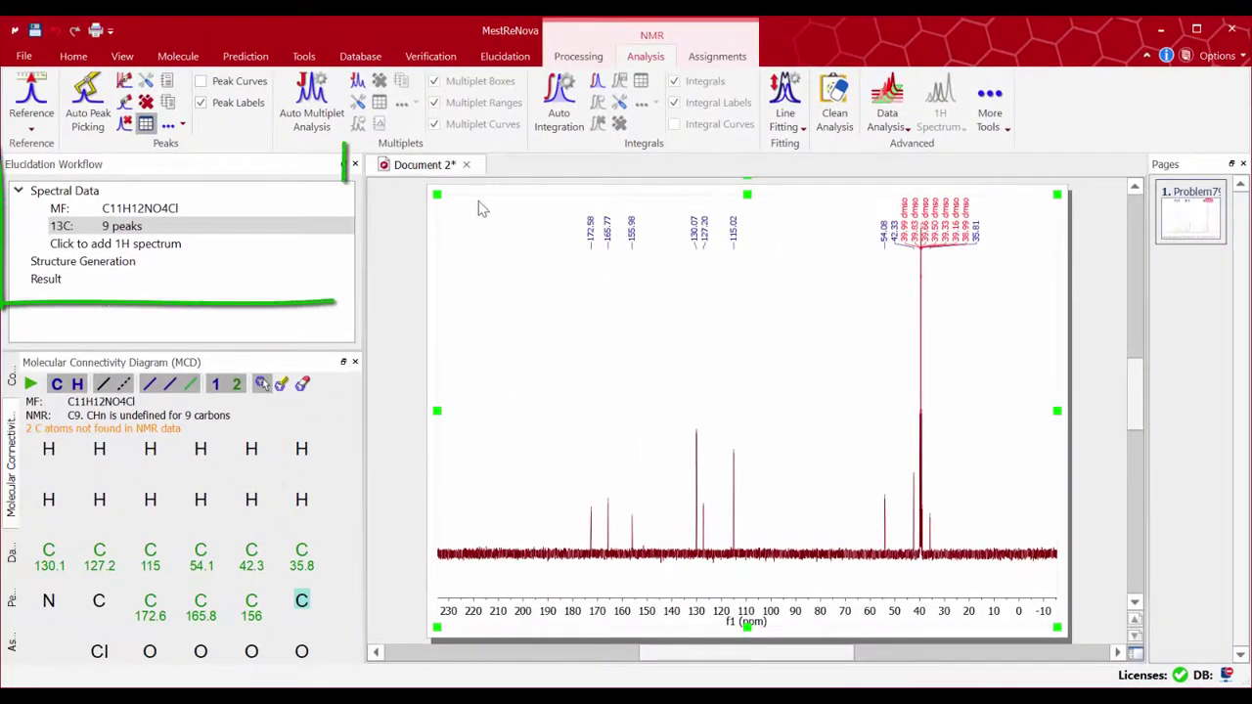
click(505, 56)
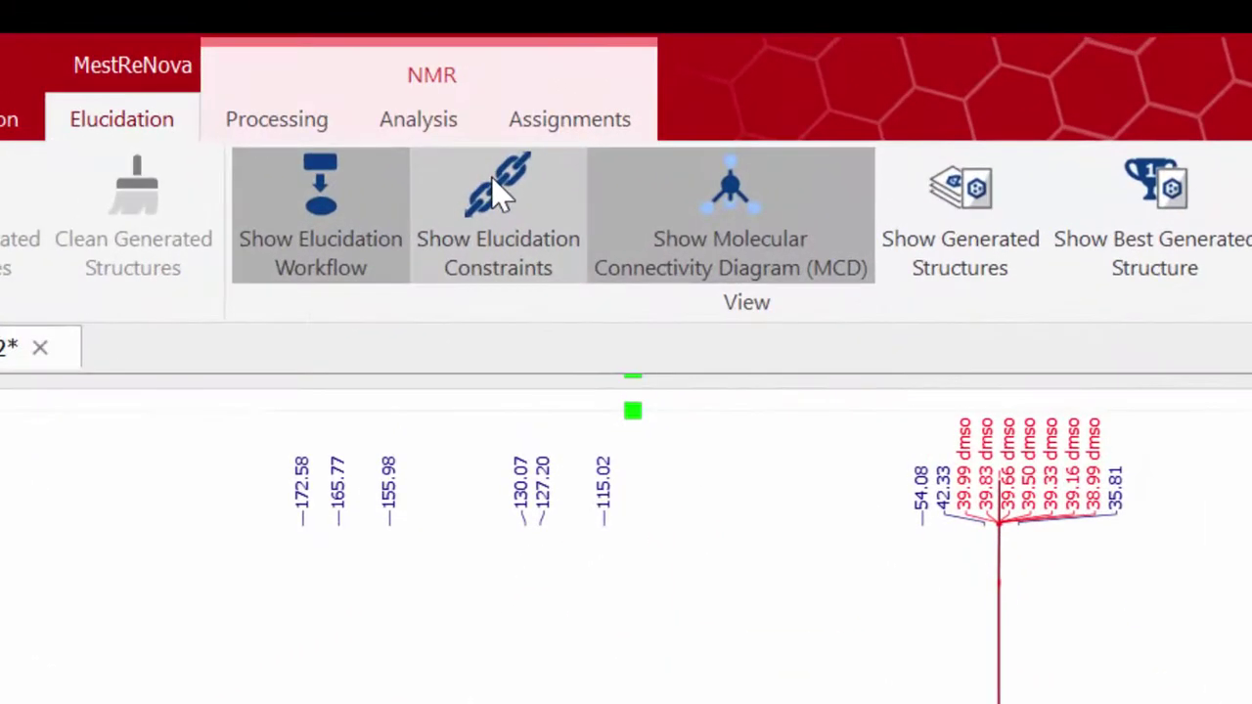
In the 13C 1D (exp) constraints, set Atoms to 2 for the 130.07 and 115.02 ppm peaks
click(492, 177)
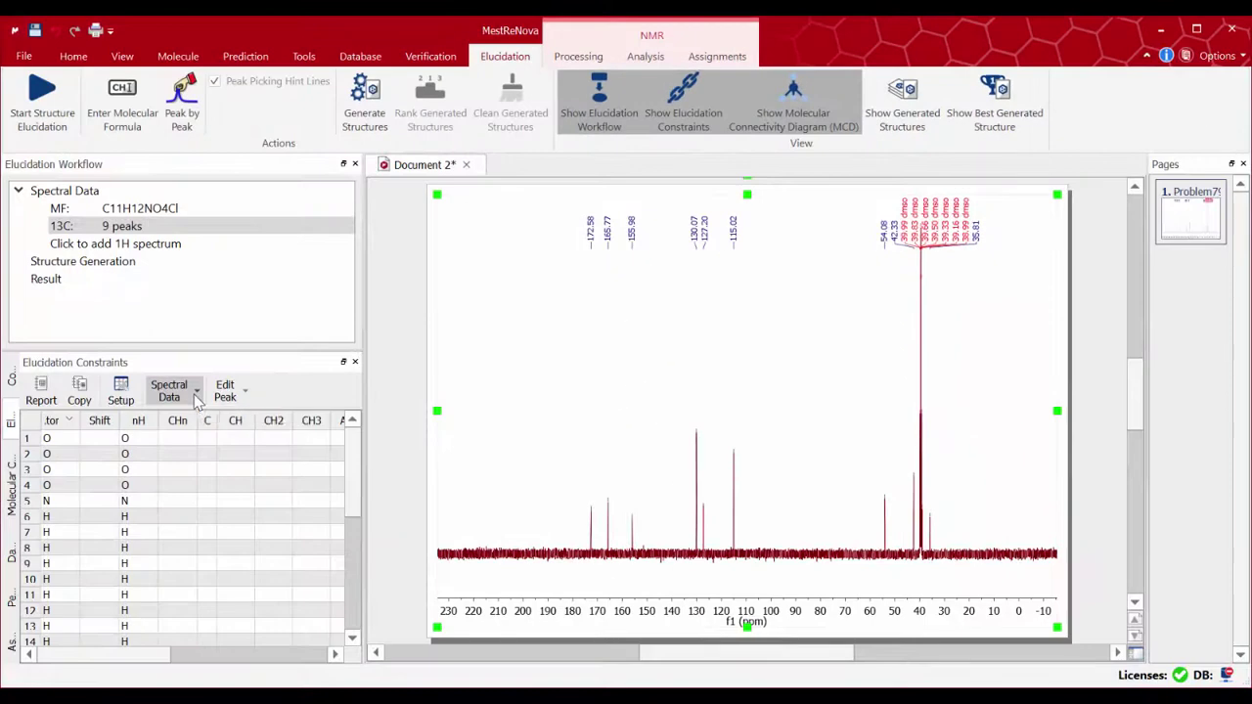
click(196, 400)
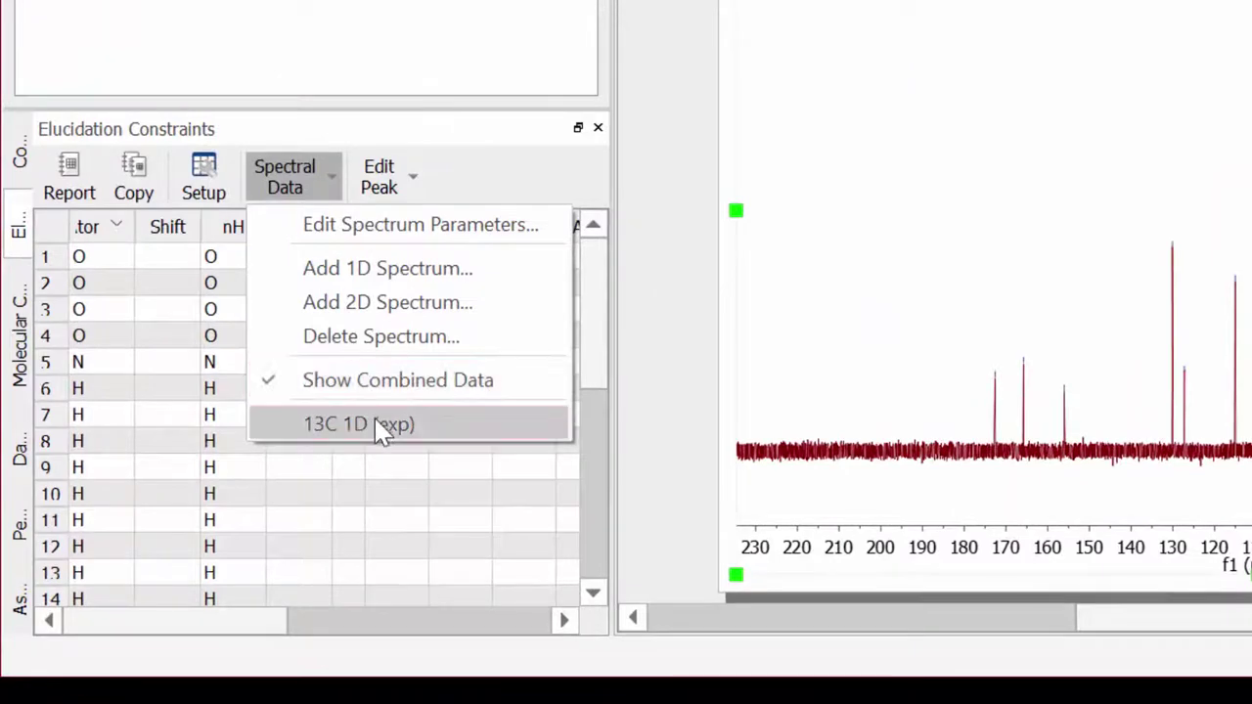
click(380, 431)
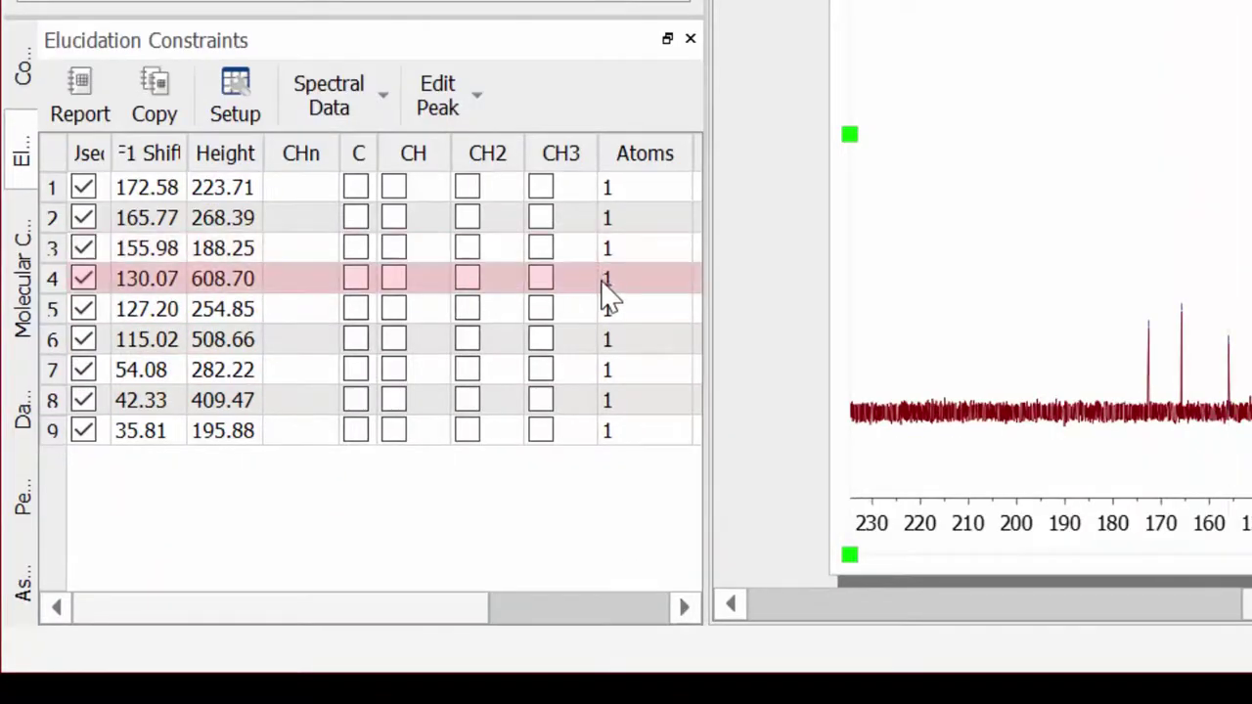
click(617, 290)
click(626, 284)
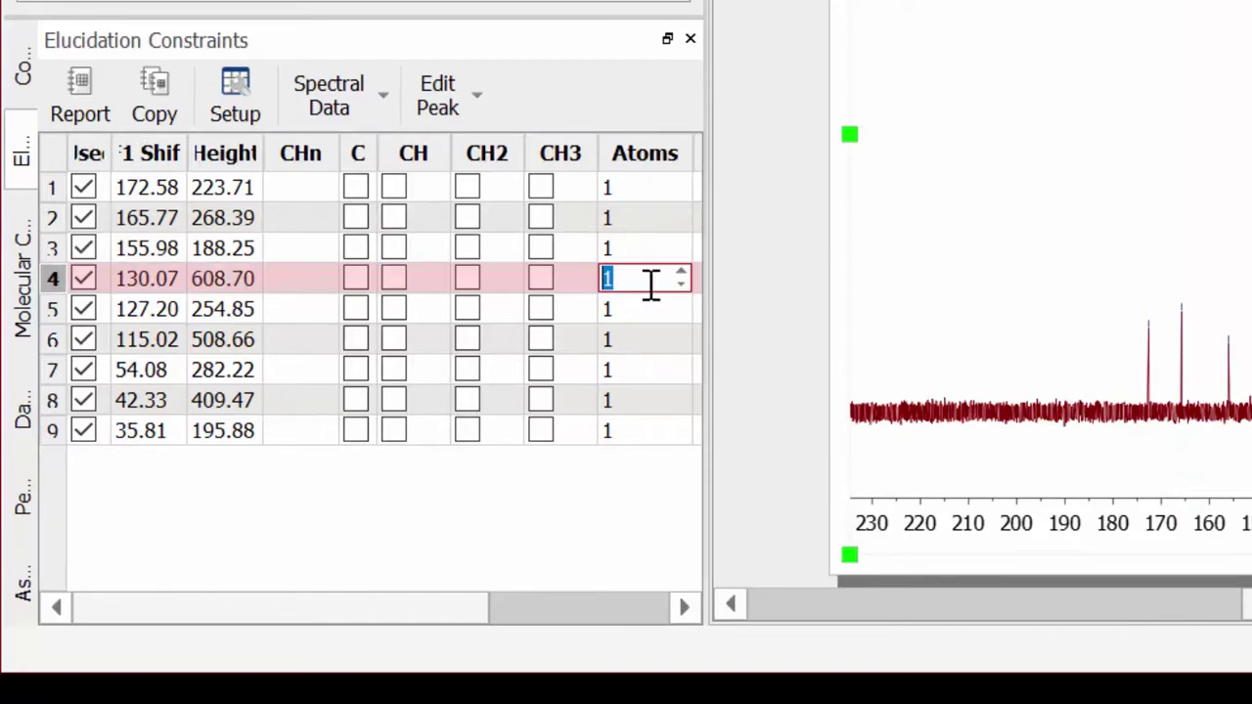
click(686, 271)
click(646, 343)
click(681, 333)
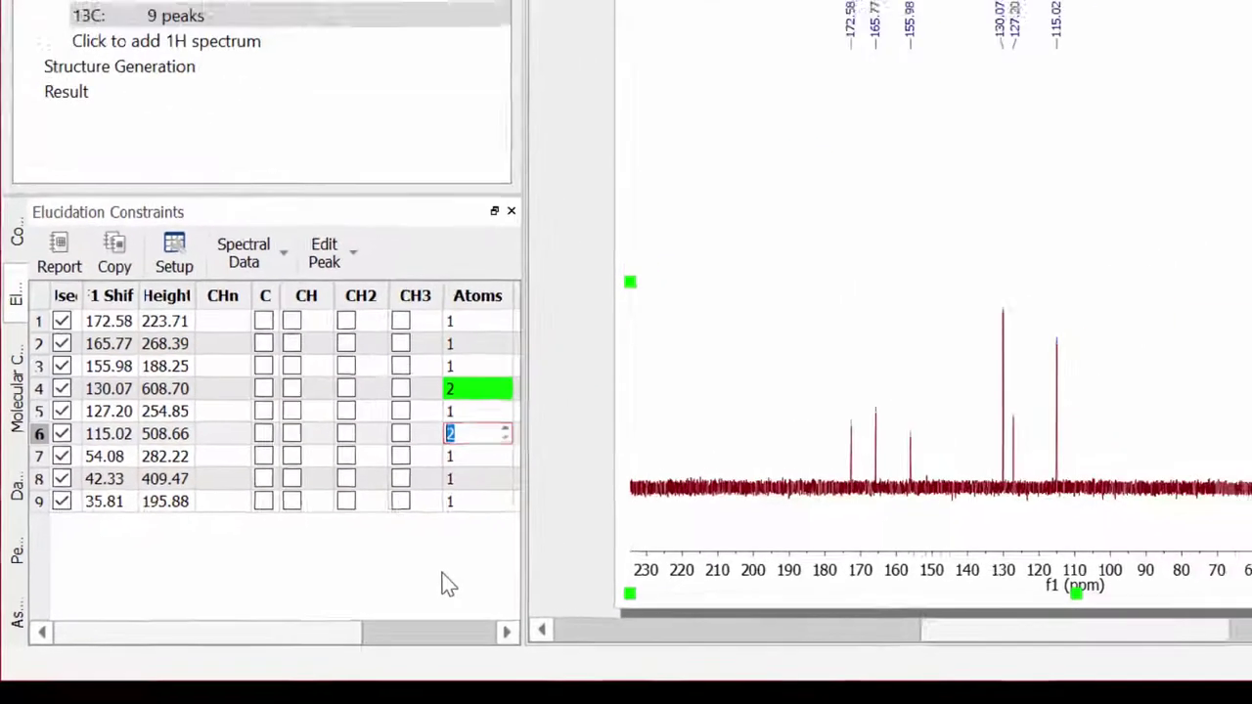
click(612, 549)
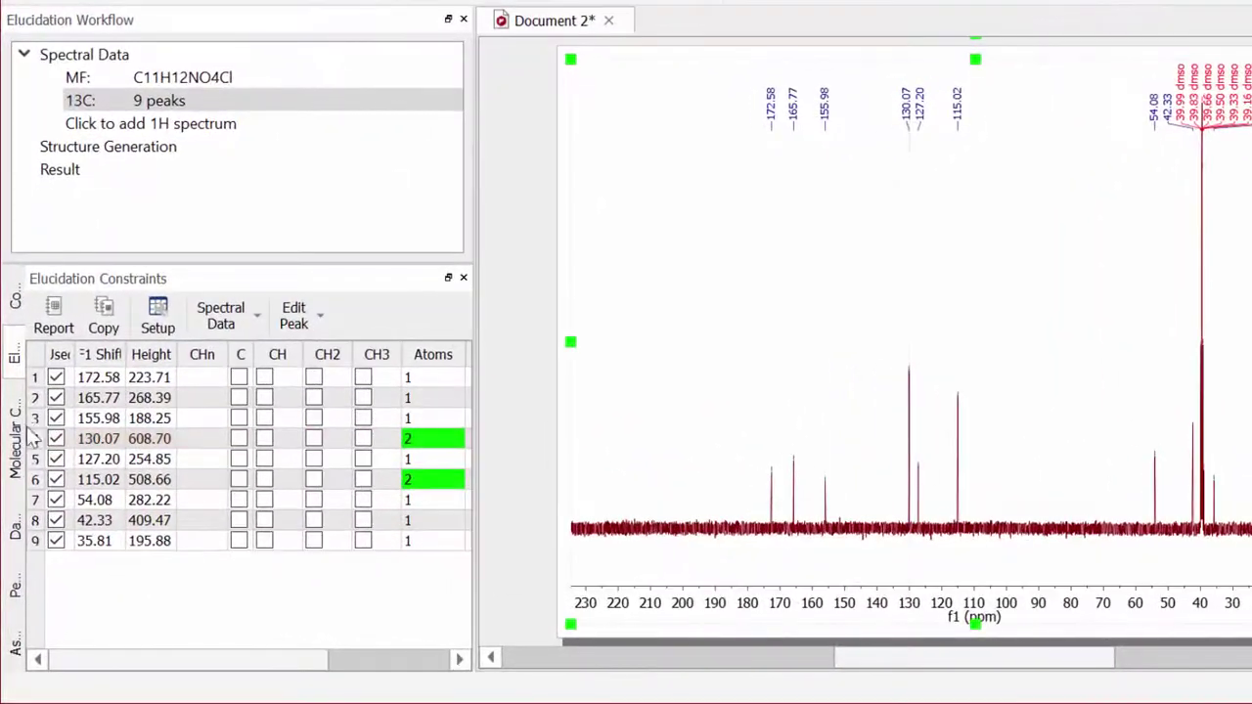
click(15, 431)
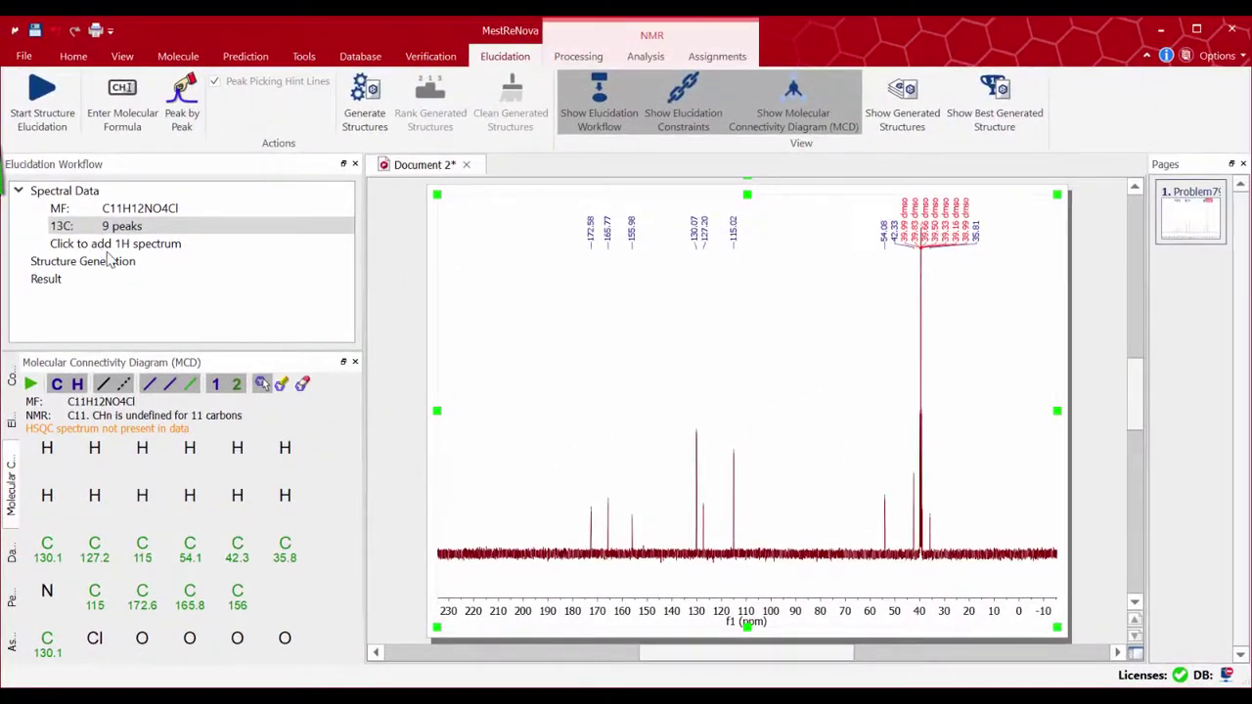
Load Problem79_1H.fid as page 2 for the workflow's 1H data
click(134, 159)
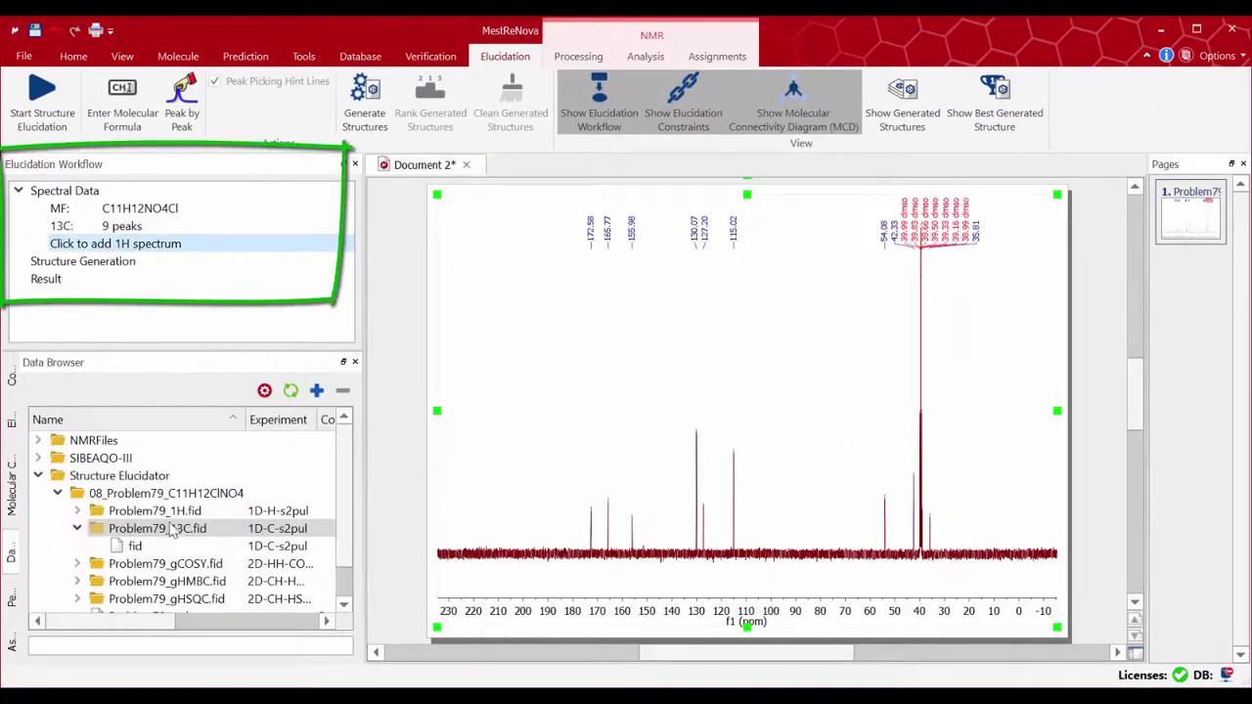
click(170, 513)
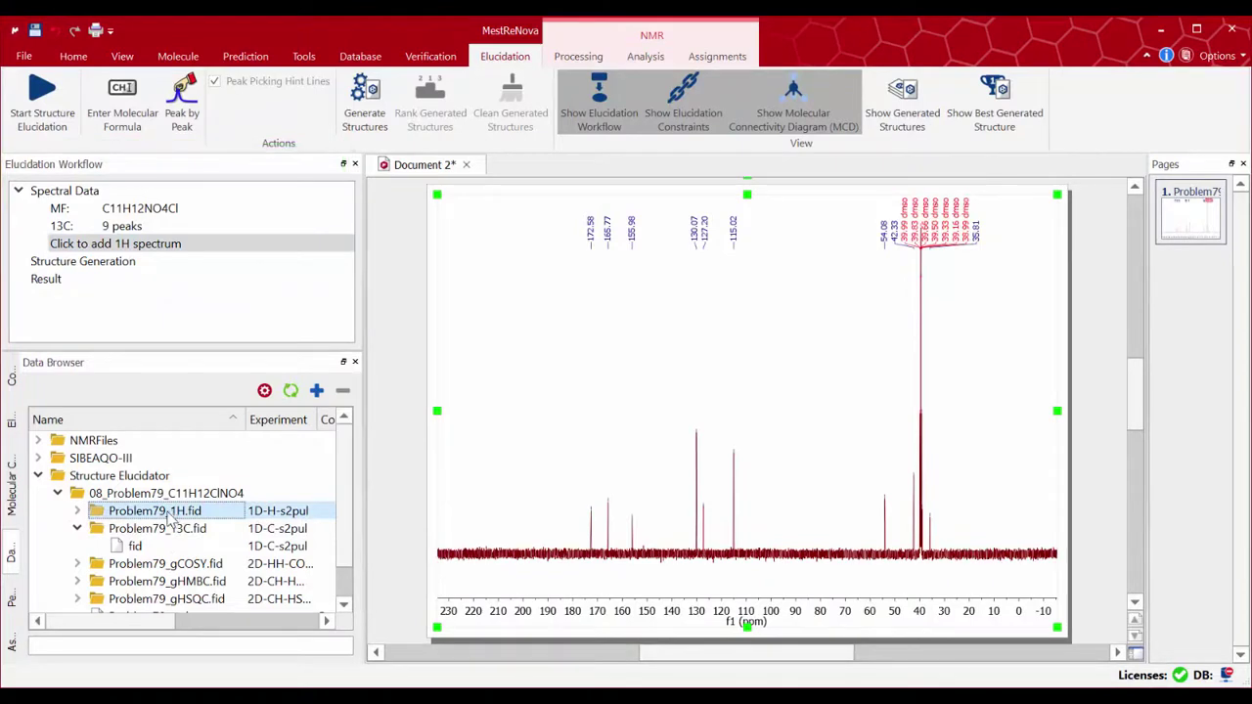
double_click(169, 517)
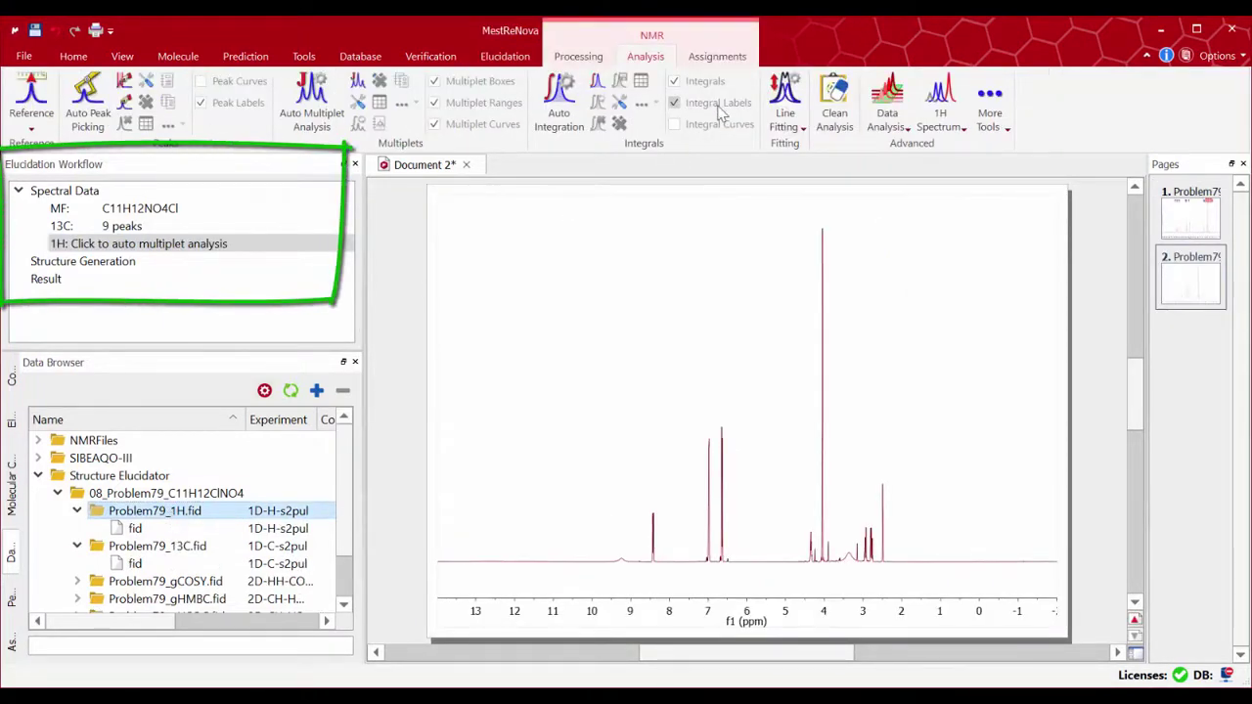
Run automatic multiplet analysis on the 1H spectrum, giving 8 multiplets
click(221, 247)
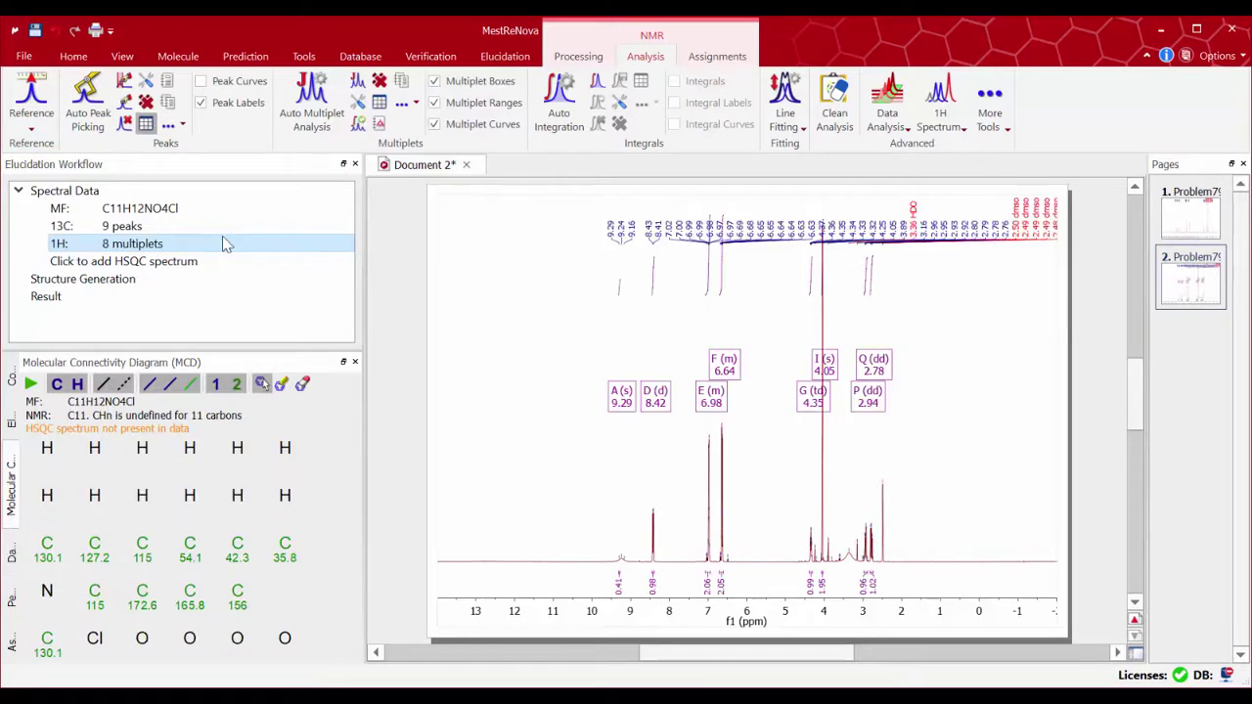
click(186, 265)
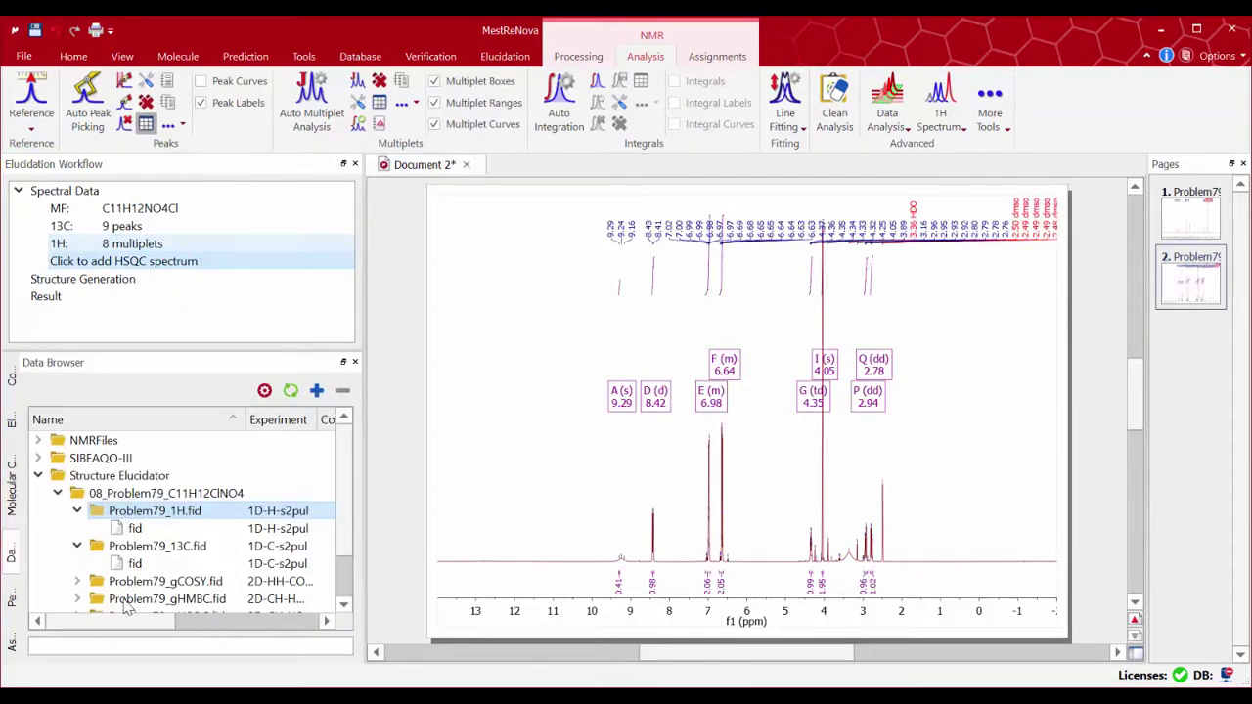
scroll(135, 585, down, 1)
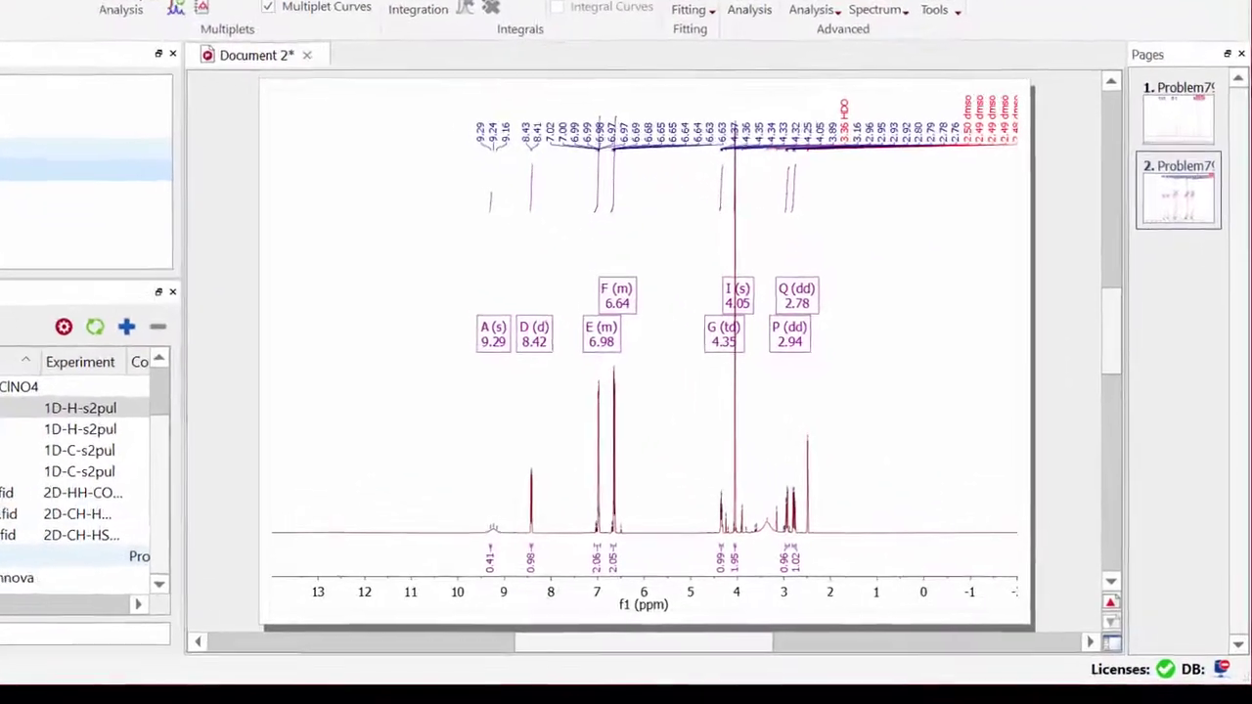
Place the gHSQC spectrum on page 3 with the 13C and 1H spectra as traces
drag(86, 557, 479, 477)
drag(316, 426, 319, 431)
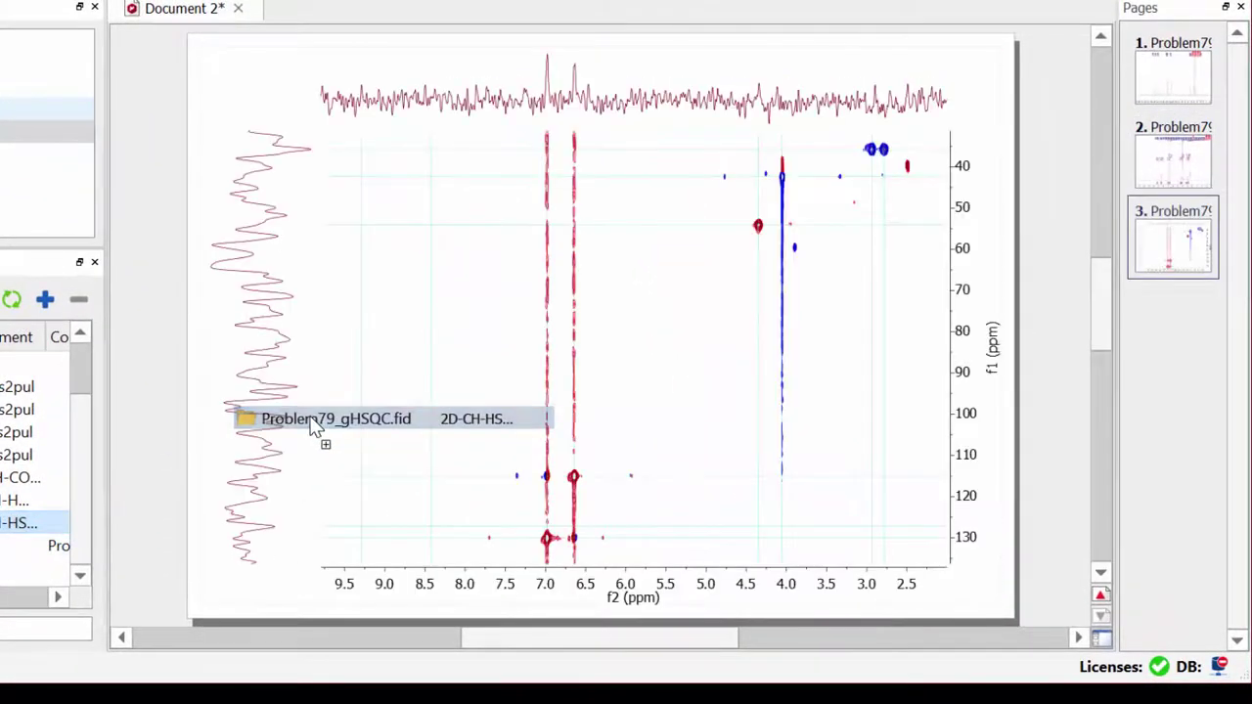
drag(1028, 83, 819, 123)
drag(1174, 152, 898, 133)
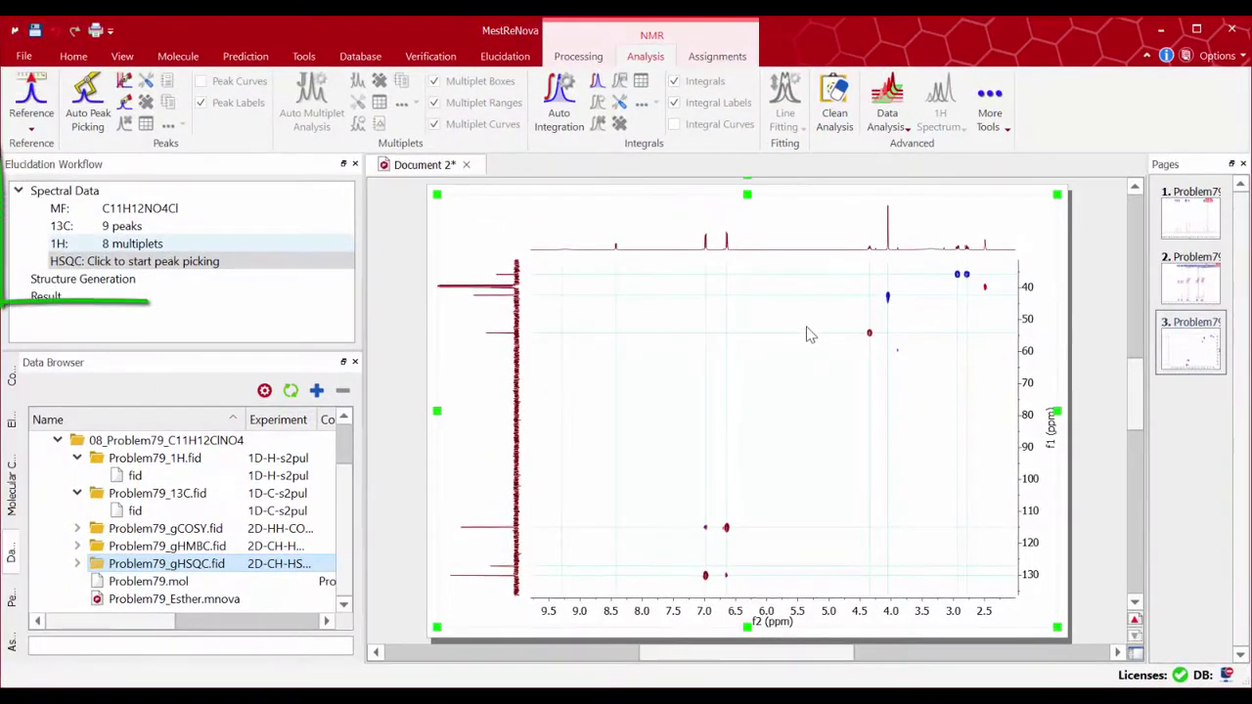
Pick the HSQC cross-peaks at 6.98/130, 6.64/115, 4.35/54, 4.05/42 and near 35.8 ppm
click(188, 277)
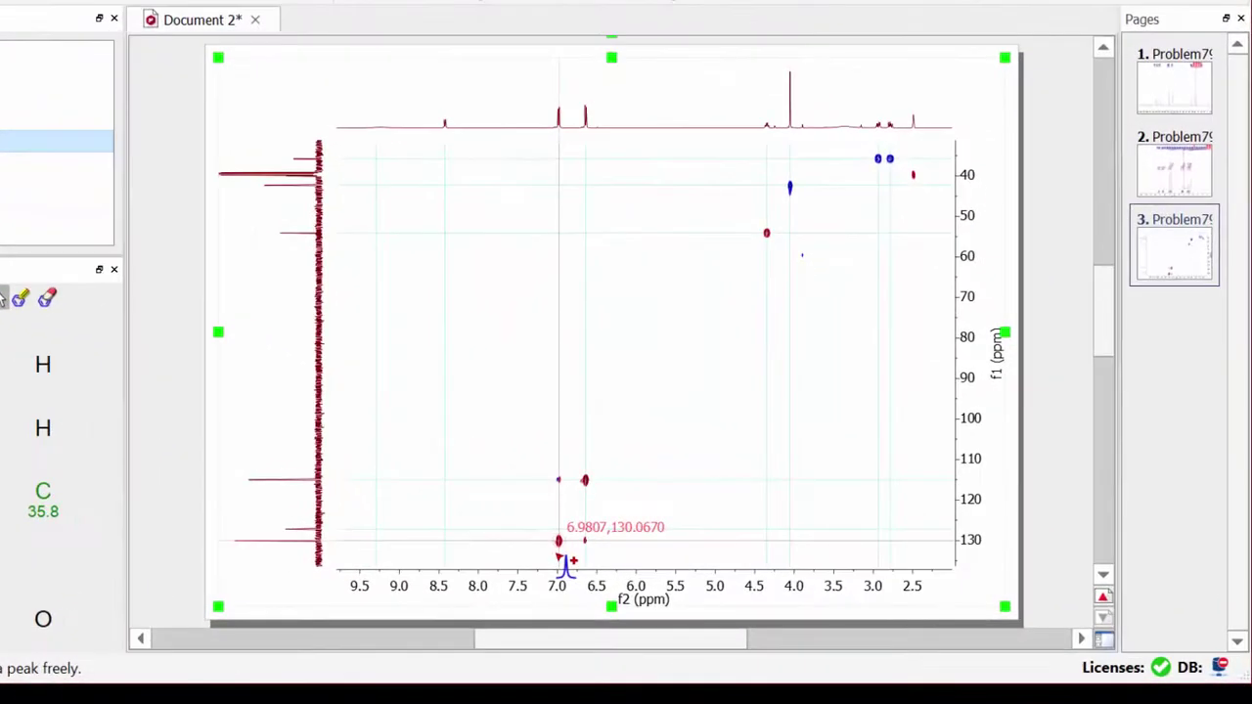
click(561, 558)
click(586, 503)
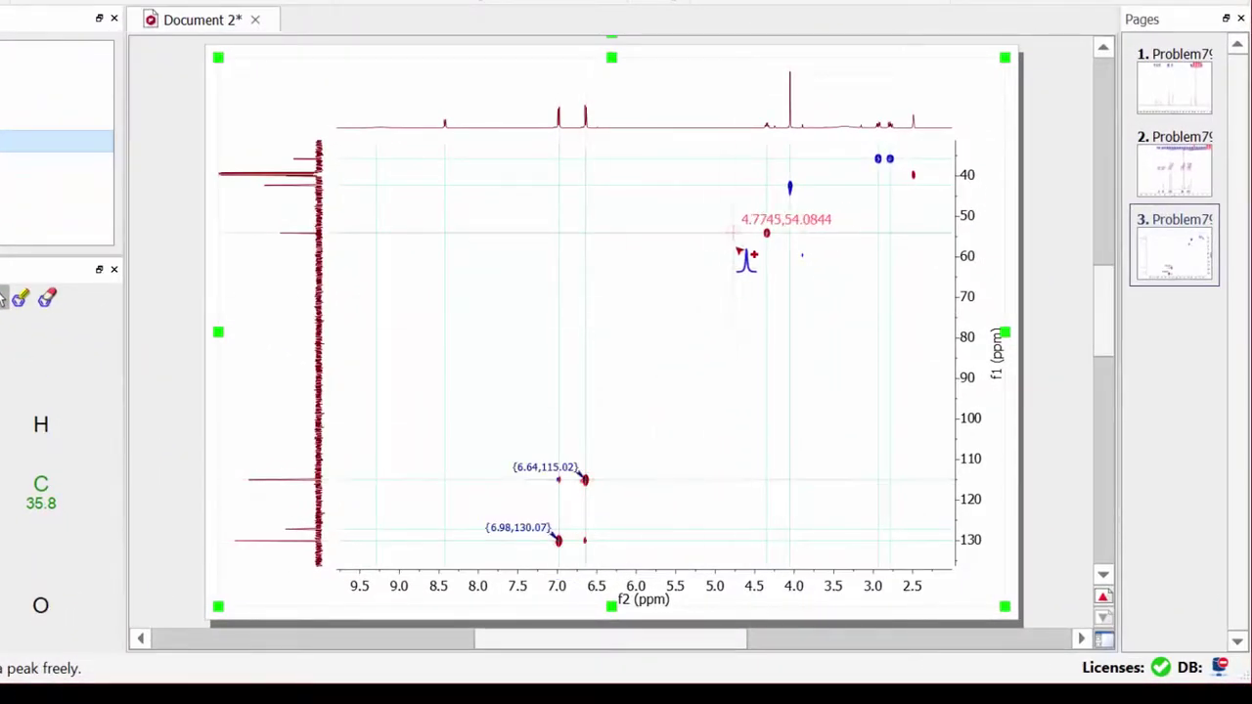
click(766, 233)
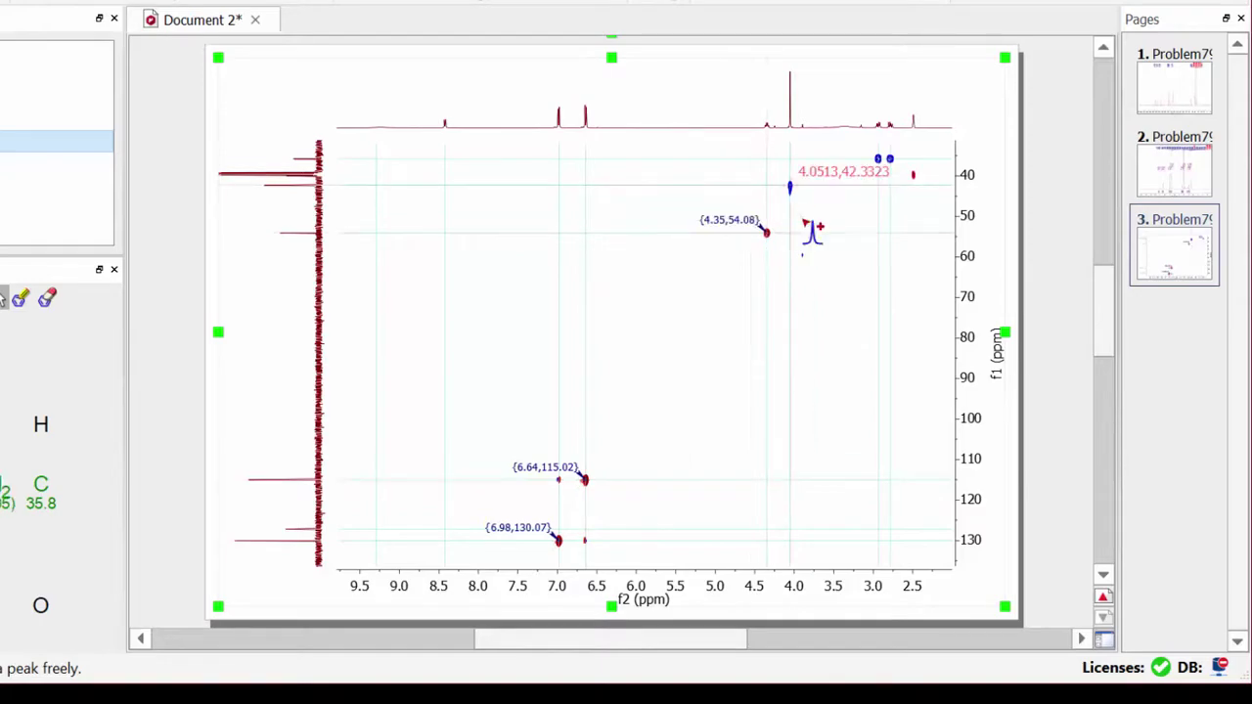
click(790, 186)
click(907, 176)
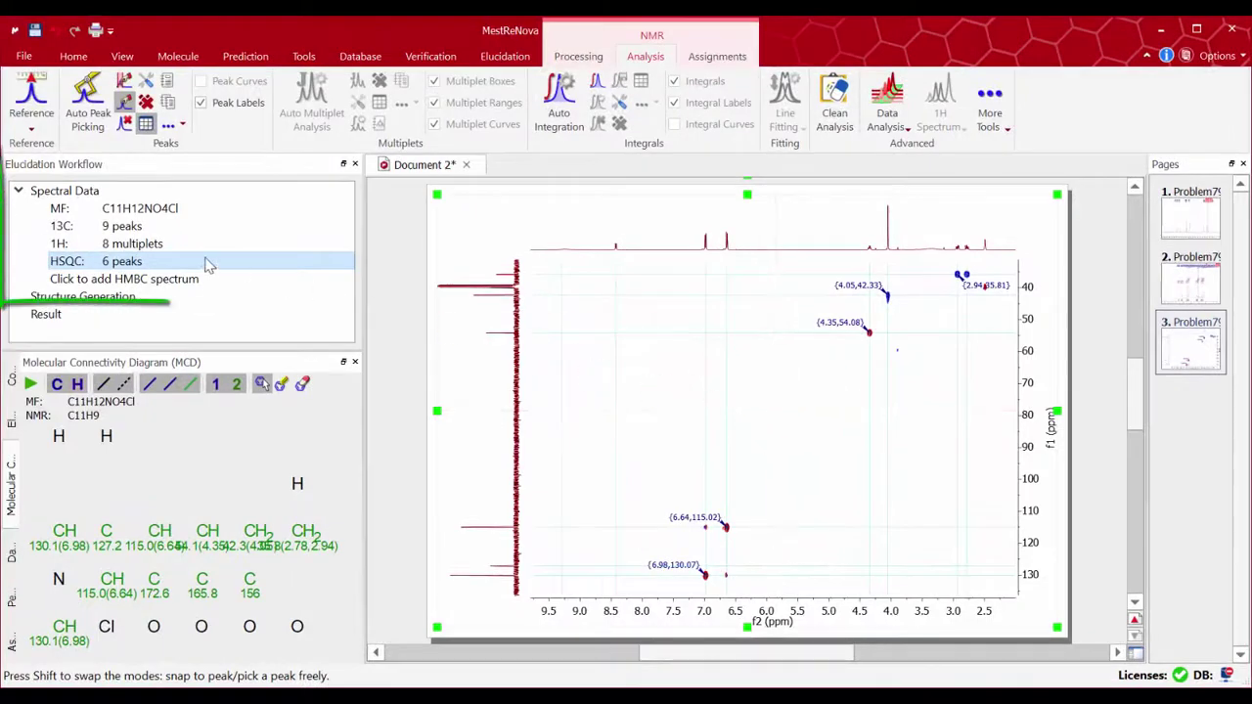
click(199, 280)
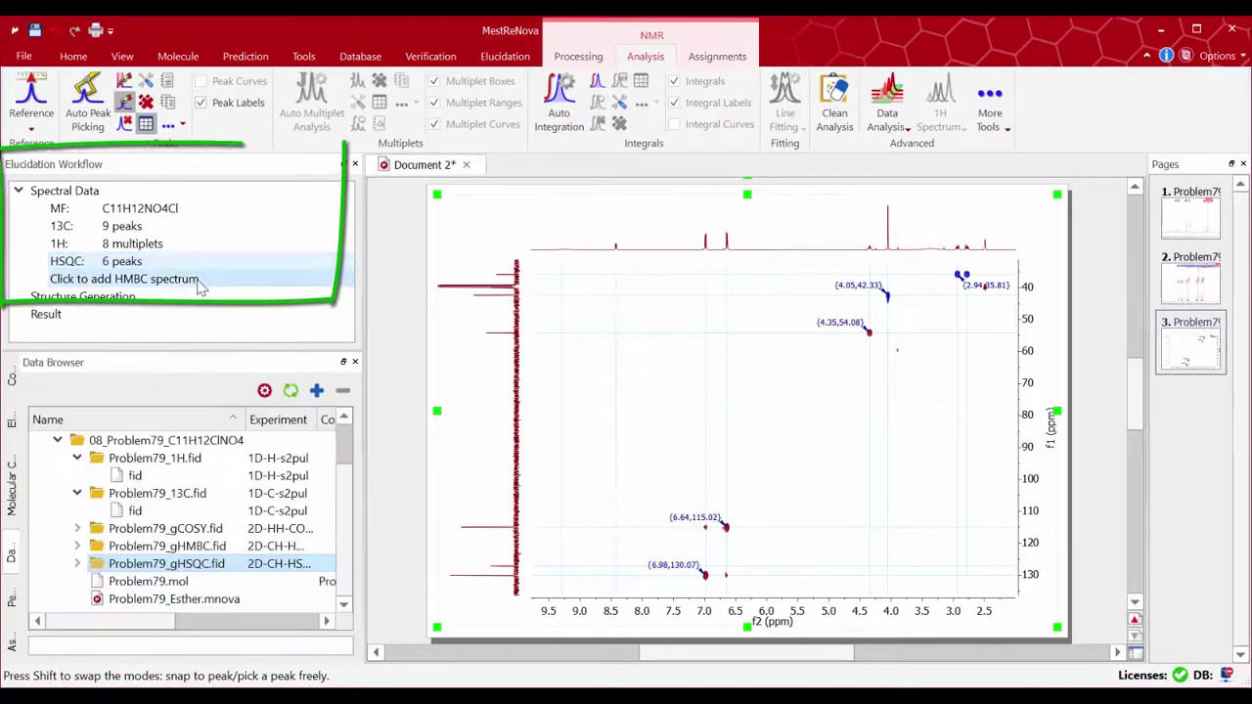
Load Problem79_gHMBC.fid as page 4 with the 13C spectrum as its vertical trace
click(164, 547)
drag(166, 552, 622, 530)
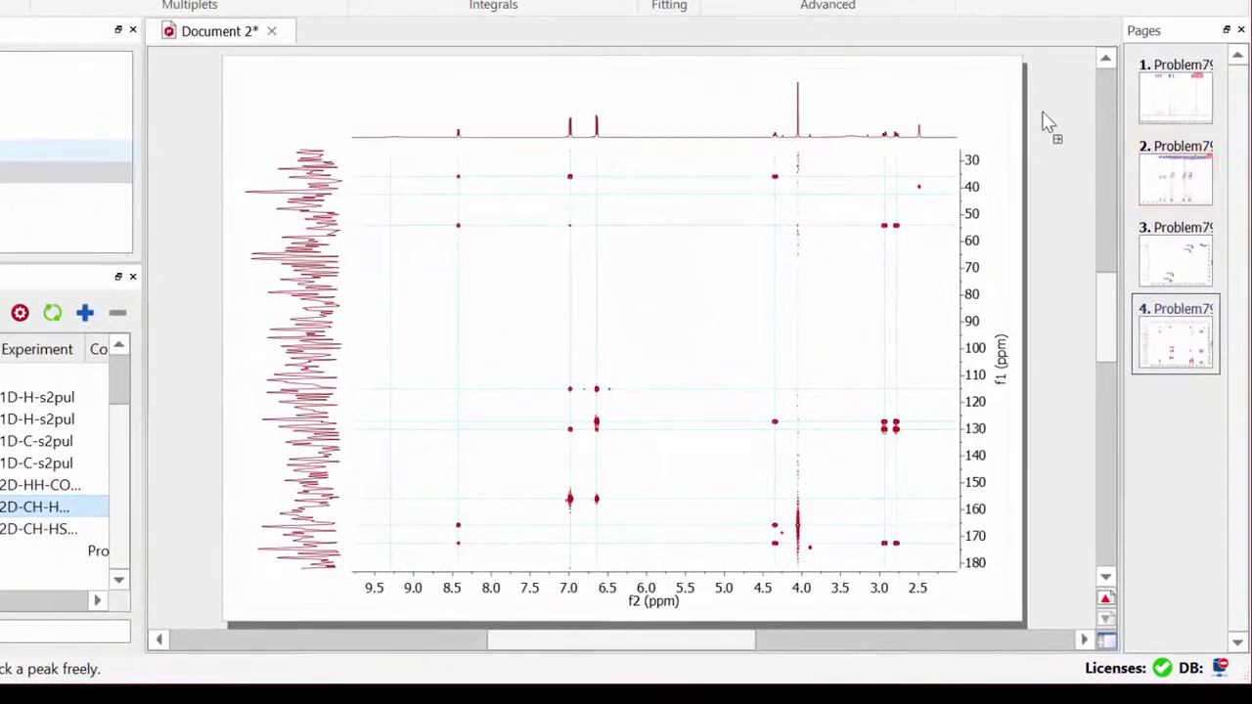
mouse_move(1160, 101)
mouse_down()
mouse_move(793, 195)
mouse_move(755, 218)
mouse_up()
scroll(612, 468, down, 2)
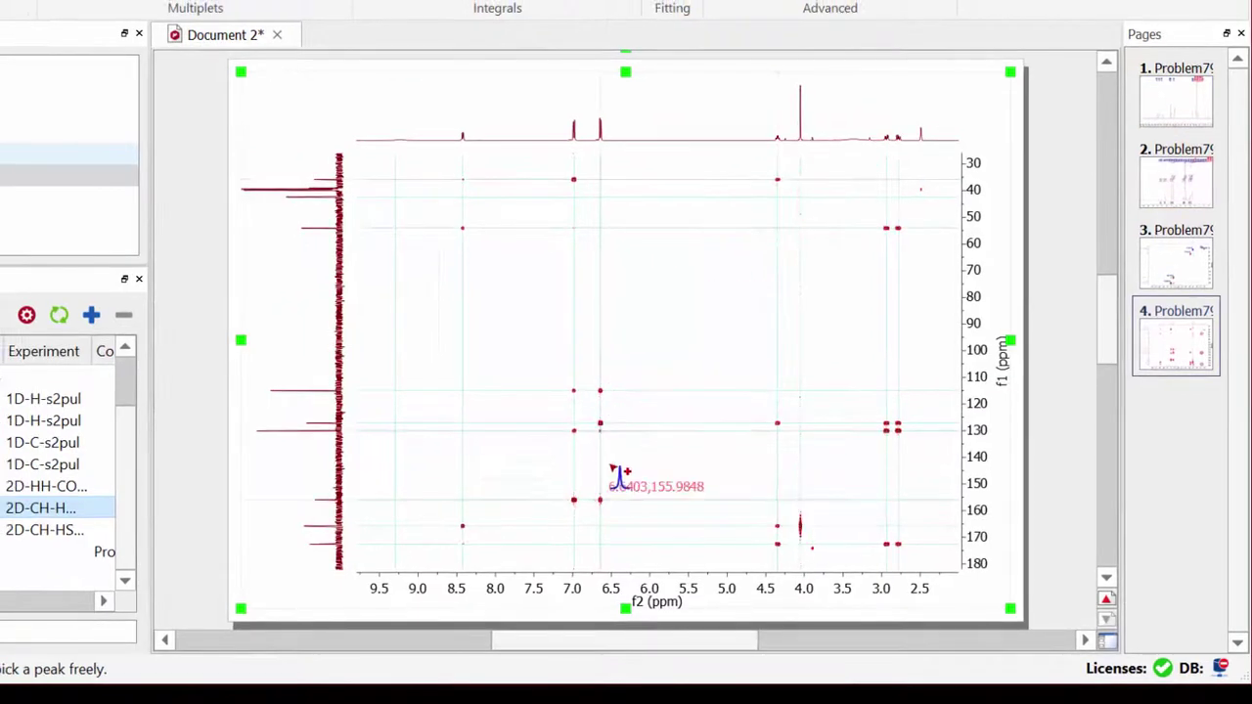
Pick HMBC cross-peaks such as 8.42/165.77, 6.98/155.98, 6.64/127.20, 2.94/172.58 and 4.05/165.77
click(462, 525)
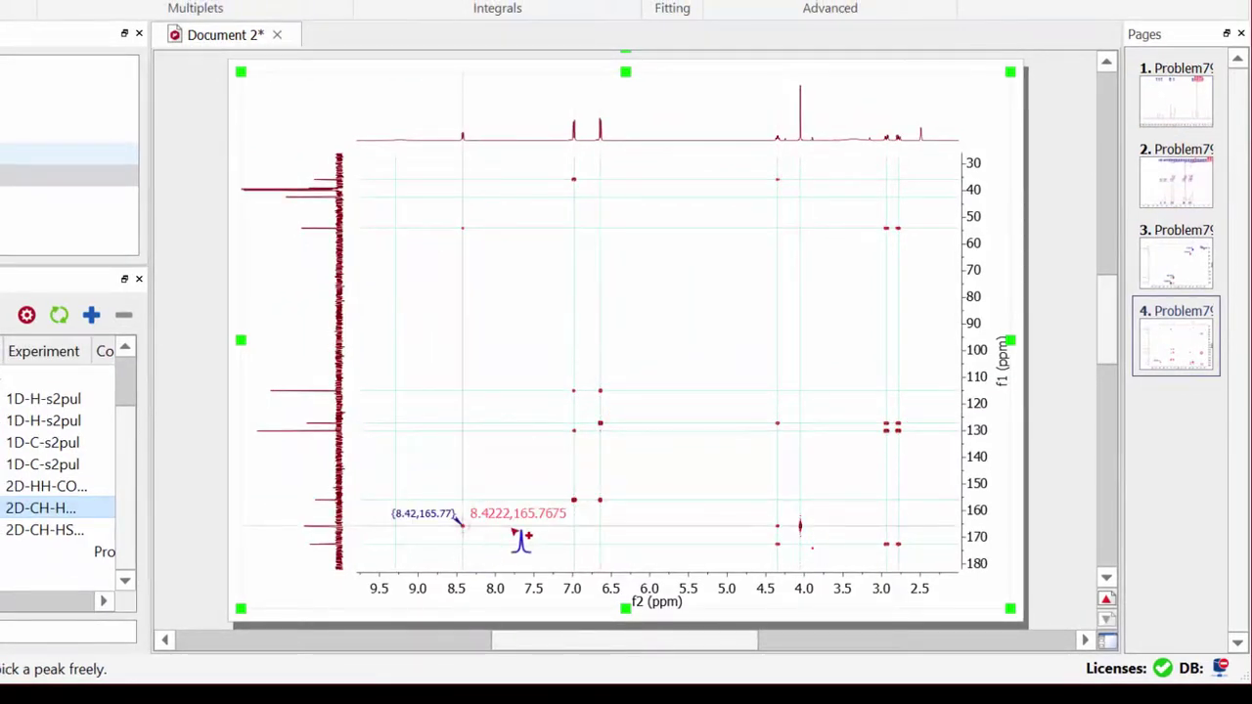
click(580, 511)
click(604, 509)
click(577, 432)
click(613, 433)
click(606, 393)
click(579, 393)
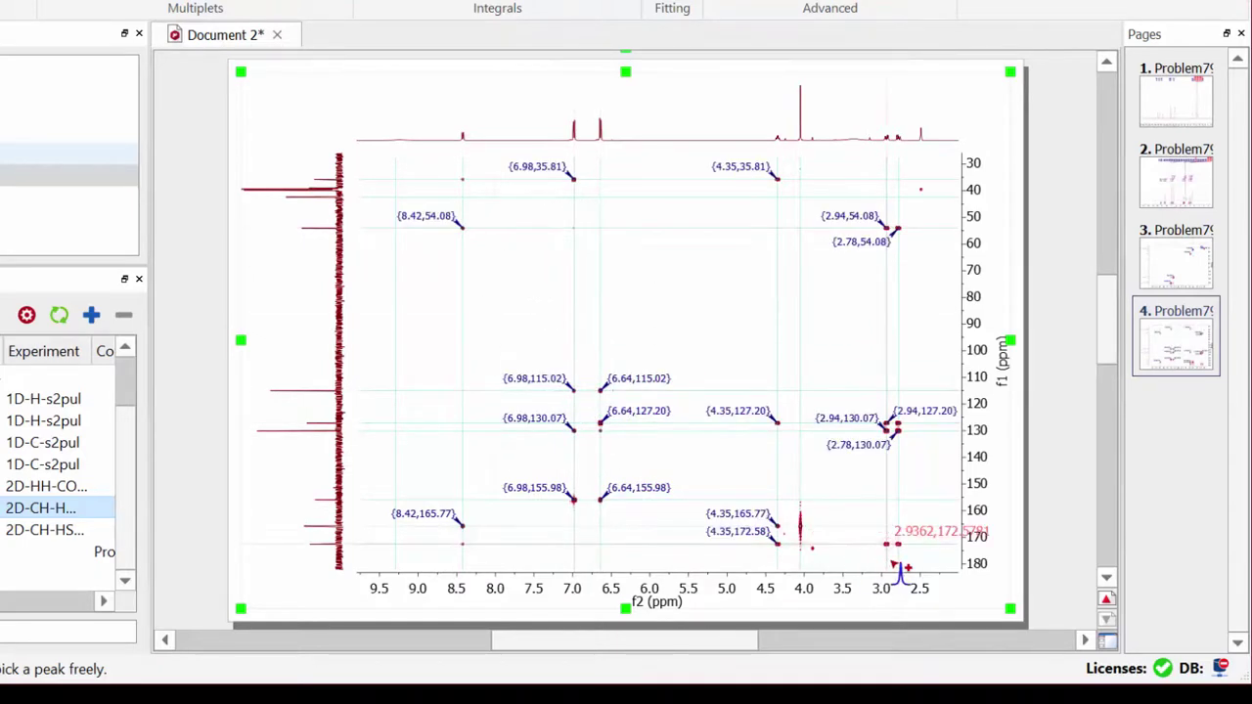
click(886, 544)
click(808, 526)
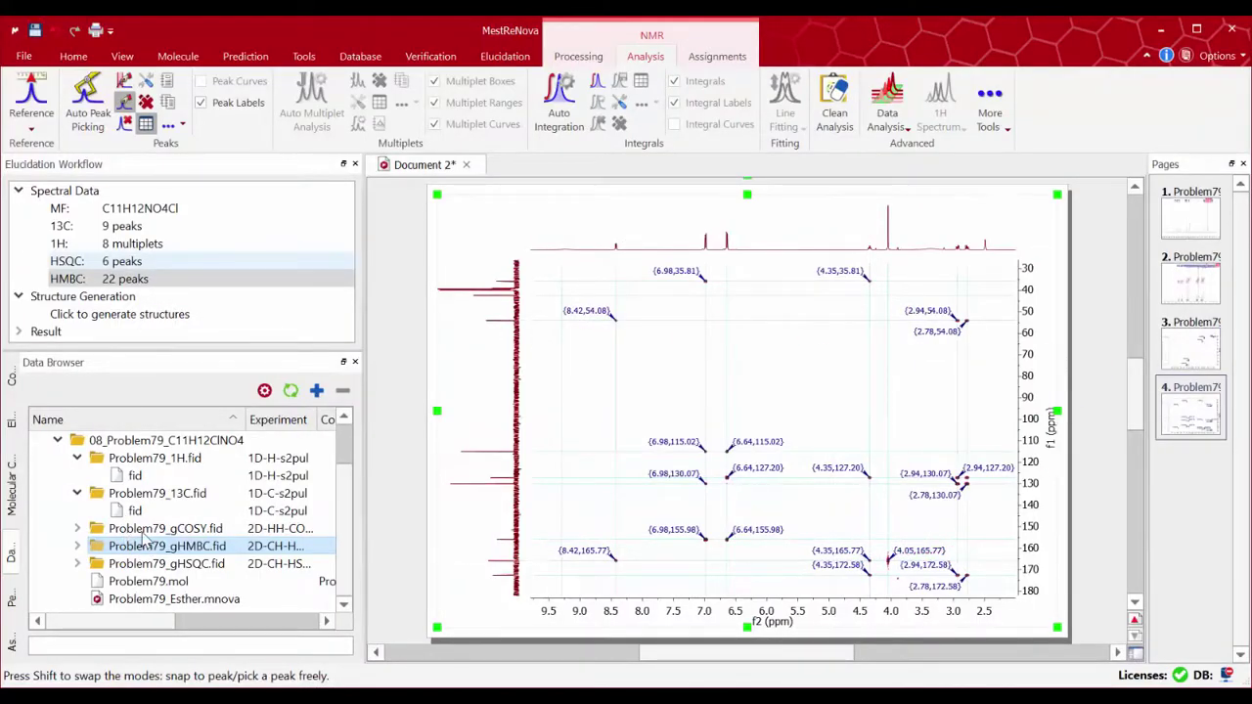
Load Problem79_gCOSY.fid as page 5 with the 1H spectrum as its traces
click(145, 533)
drag(154, 533, 605, 531)
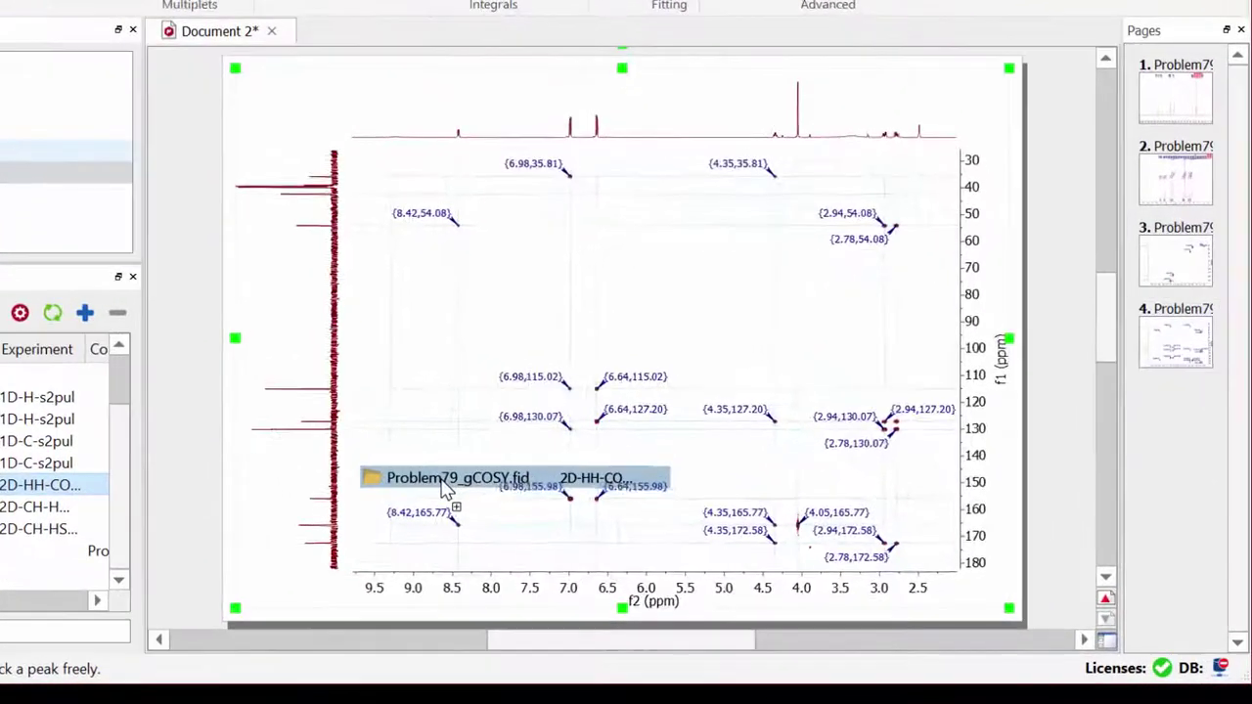
drag(445, 489, 447, 490)
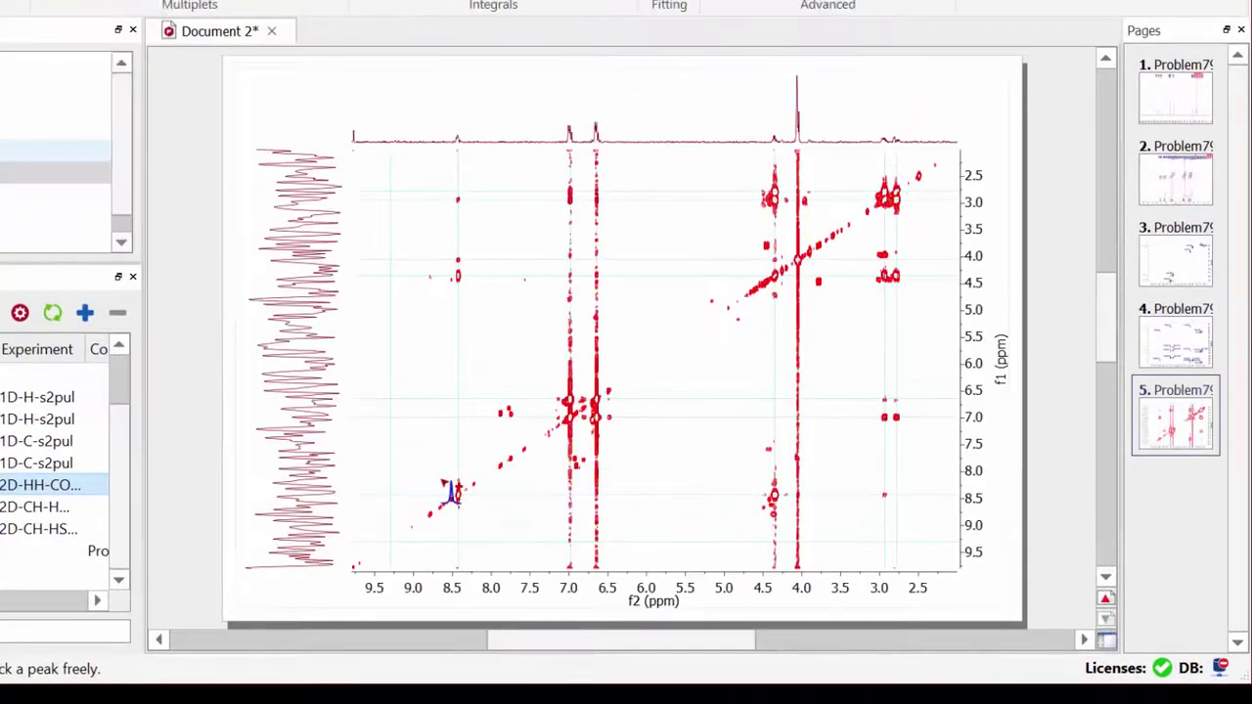
drag(1177, 157, 828, 219)
Pick the COSY cross-peaks 4.35/2.94, 4.35/2.78, 2.94/2.78 and 8.42/4.35
click(792, 200)
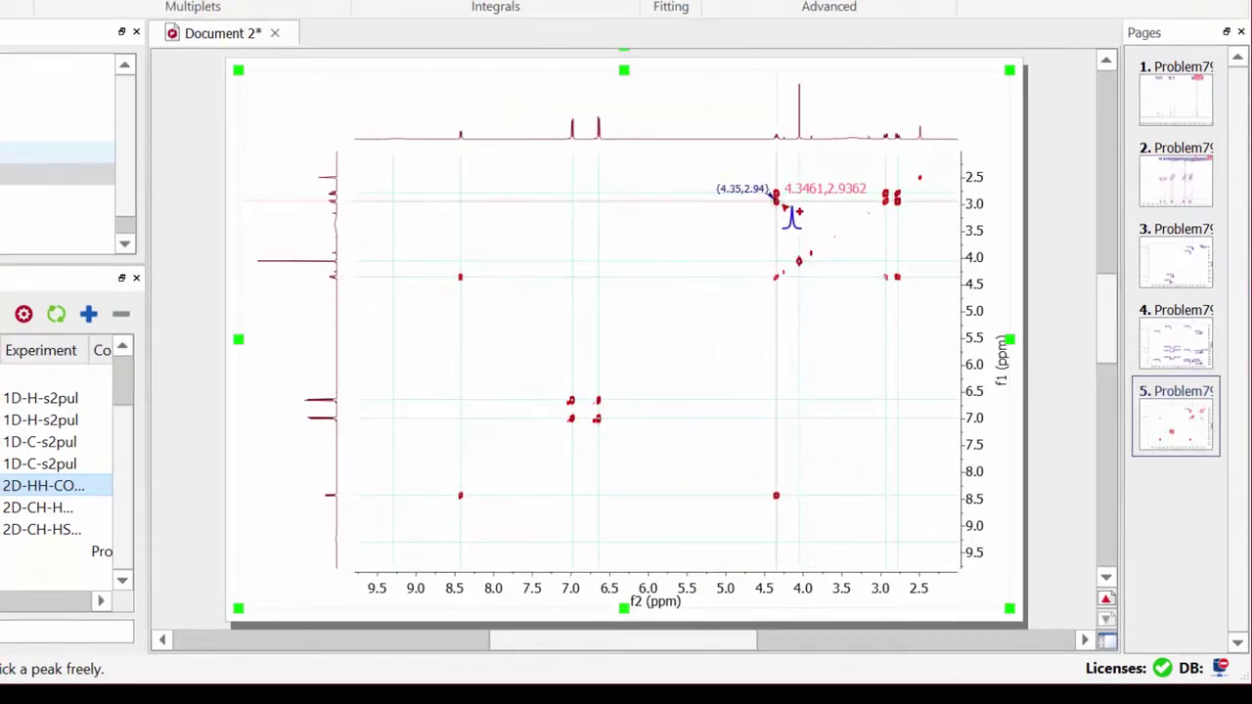
click(794, 198)
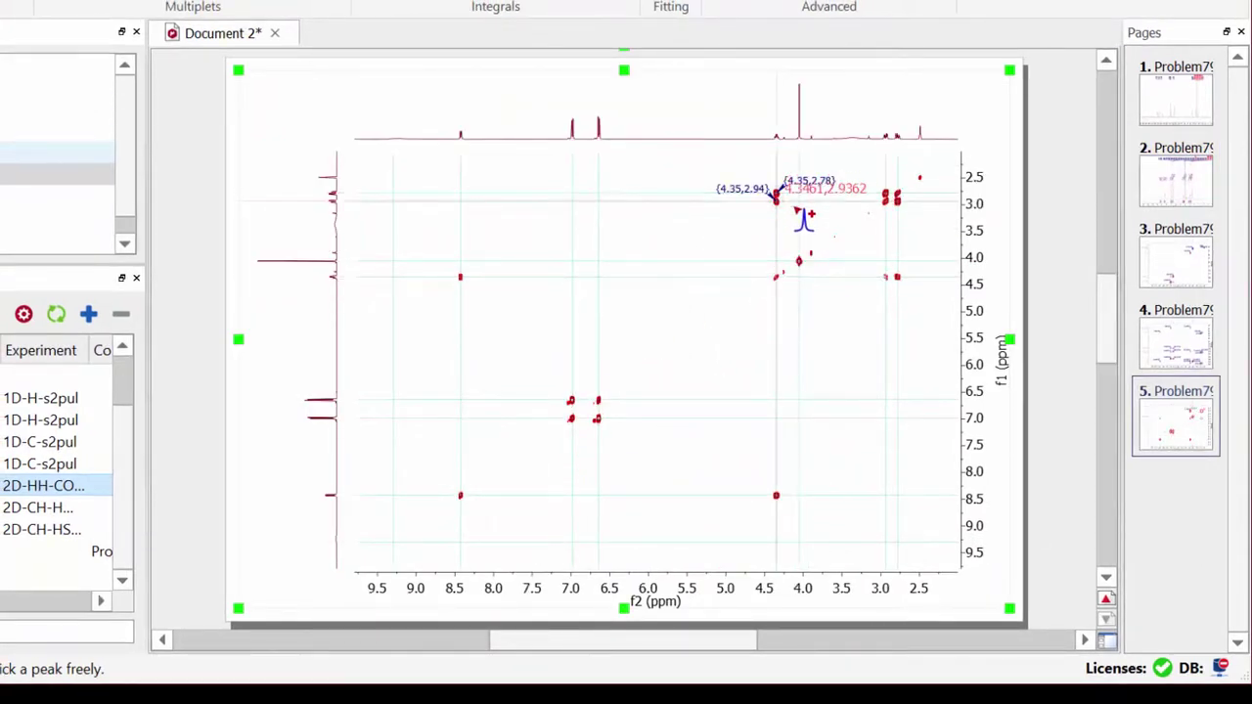
click(884, 209)
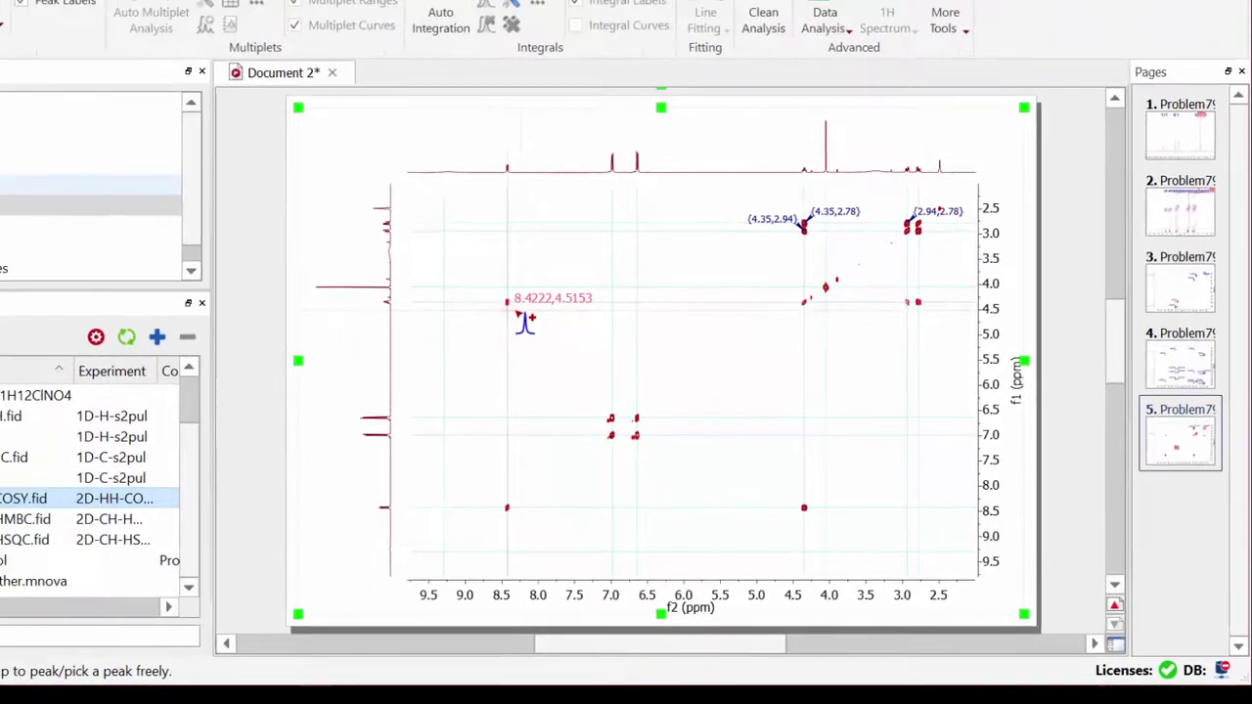
click(461, 278)
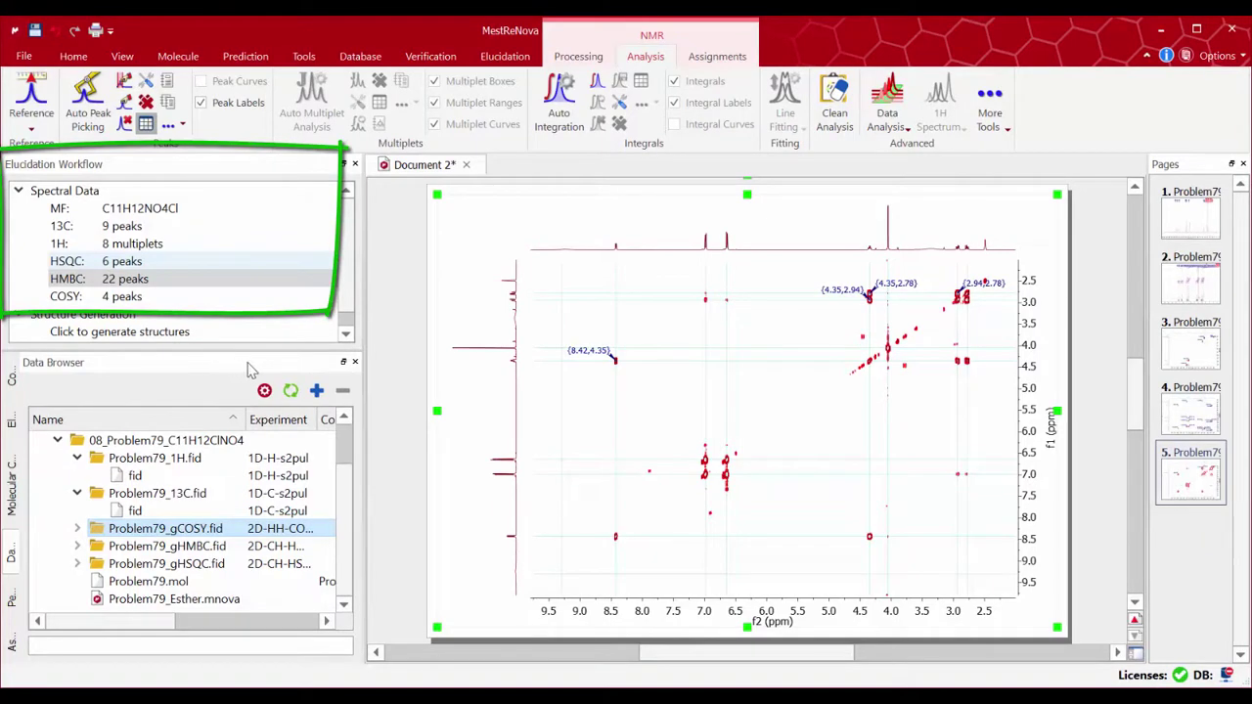
Generate candidate structures and show the ranked list of 5975 results
click(161, 334)
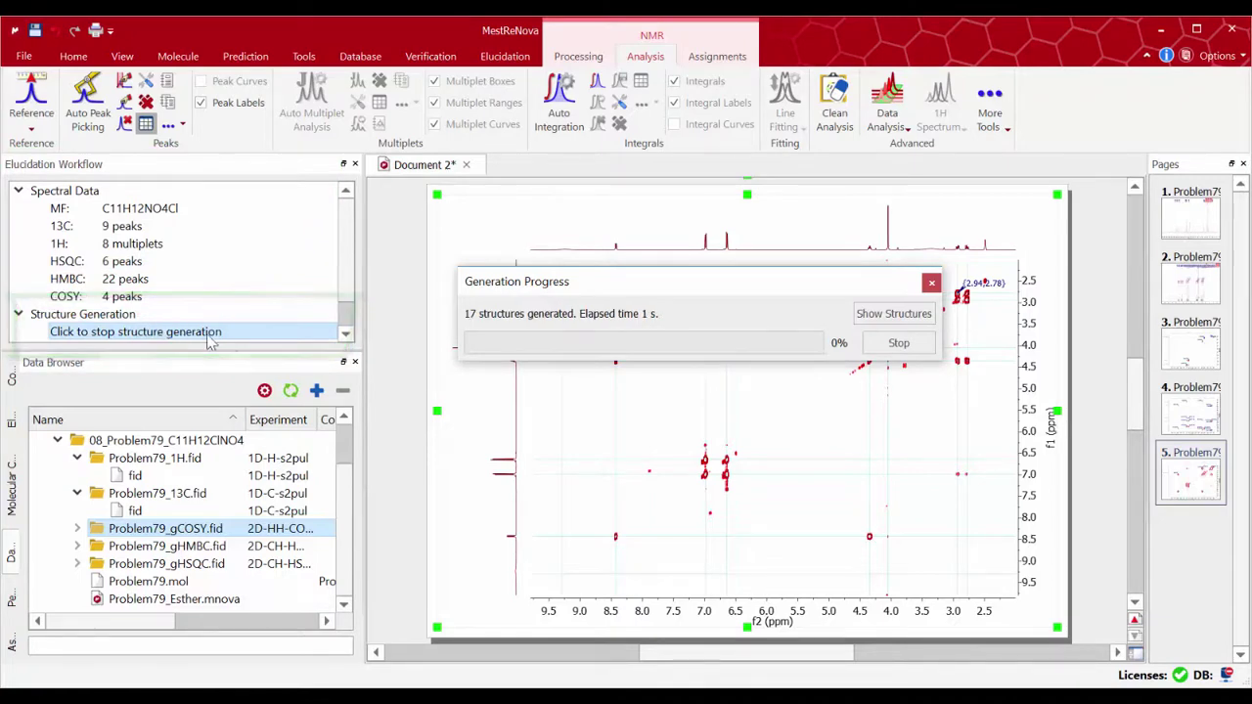
drag(597, 291, 551, 211)
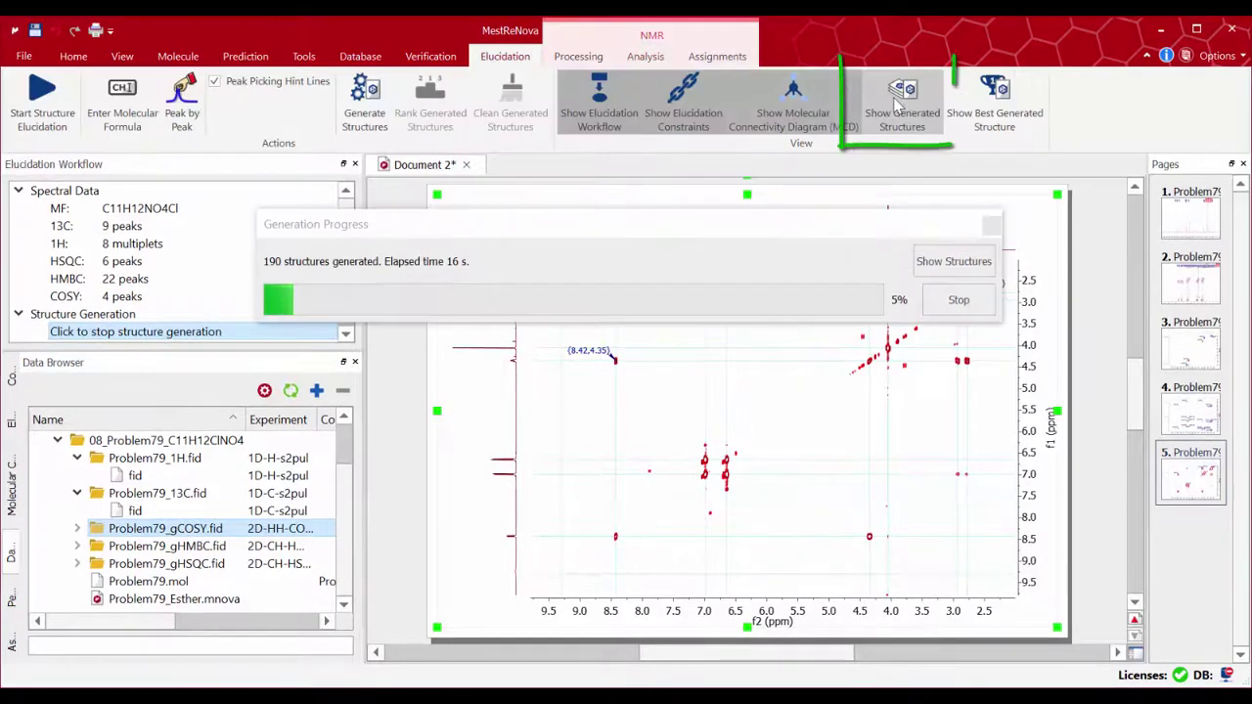
click(900, 98)
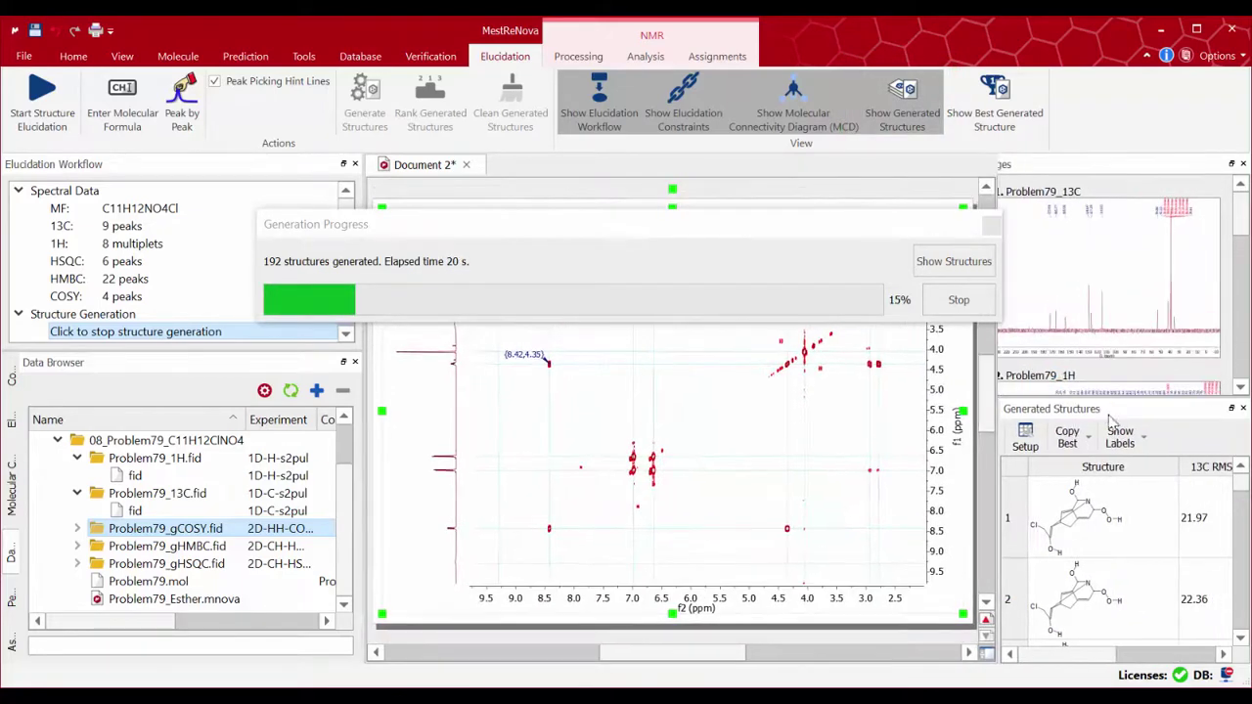
drag(1130, 316, 1226, 259)
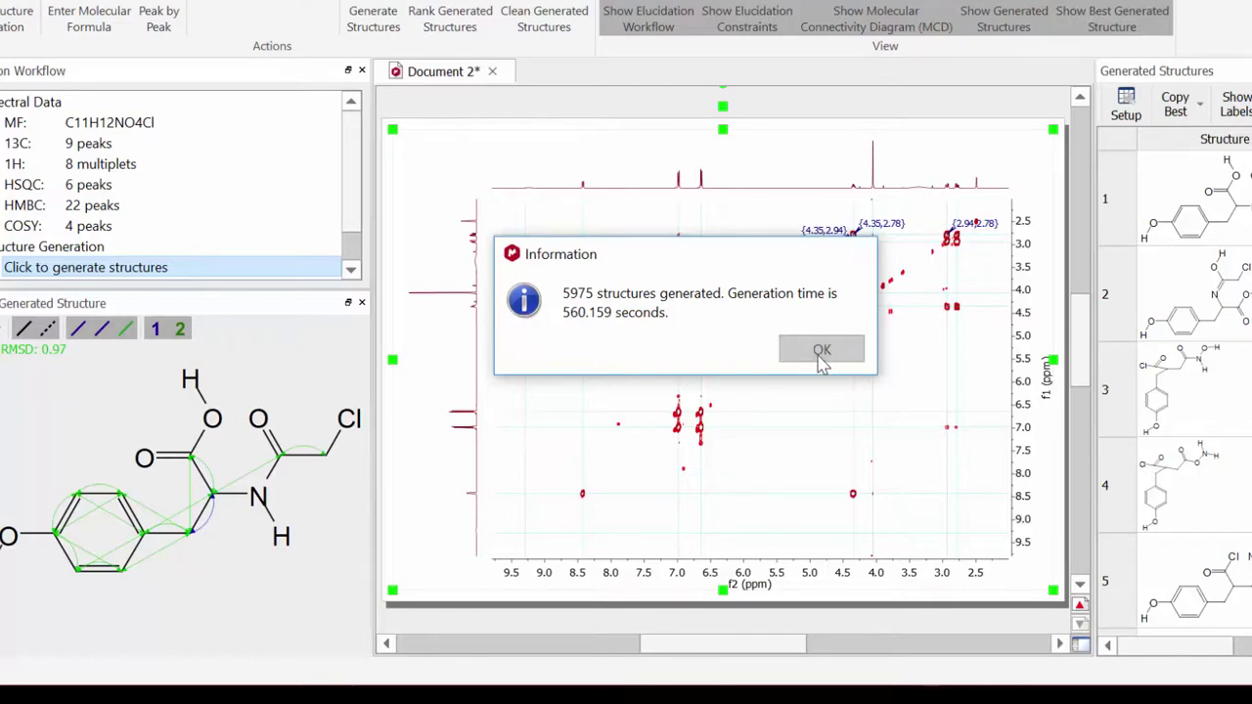
Copy the best-ranked structure onto the spectrum and view its atom shift assignments
click(820, 354)
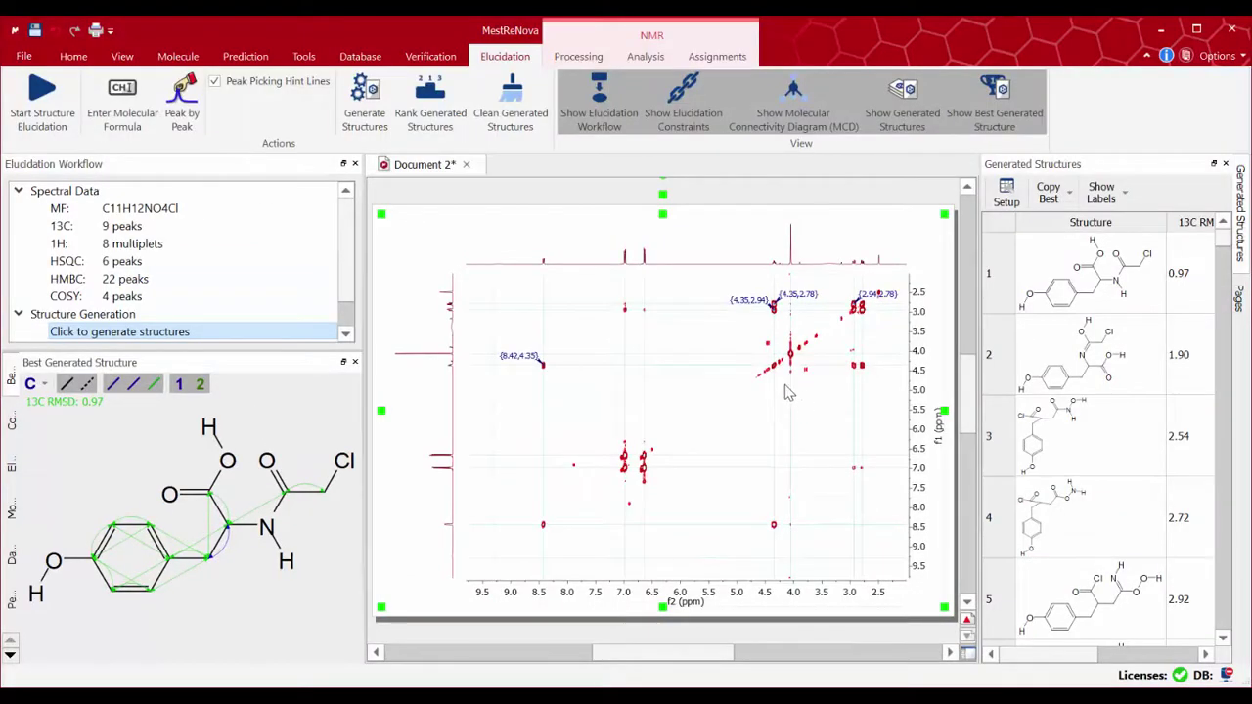
click(355, 361)
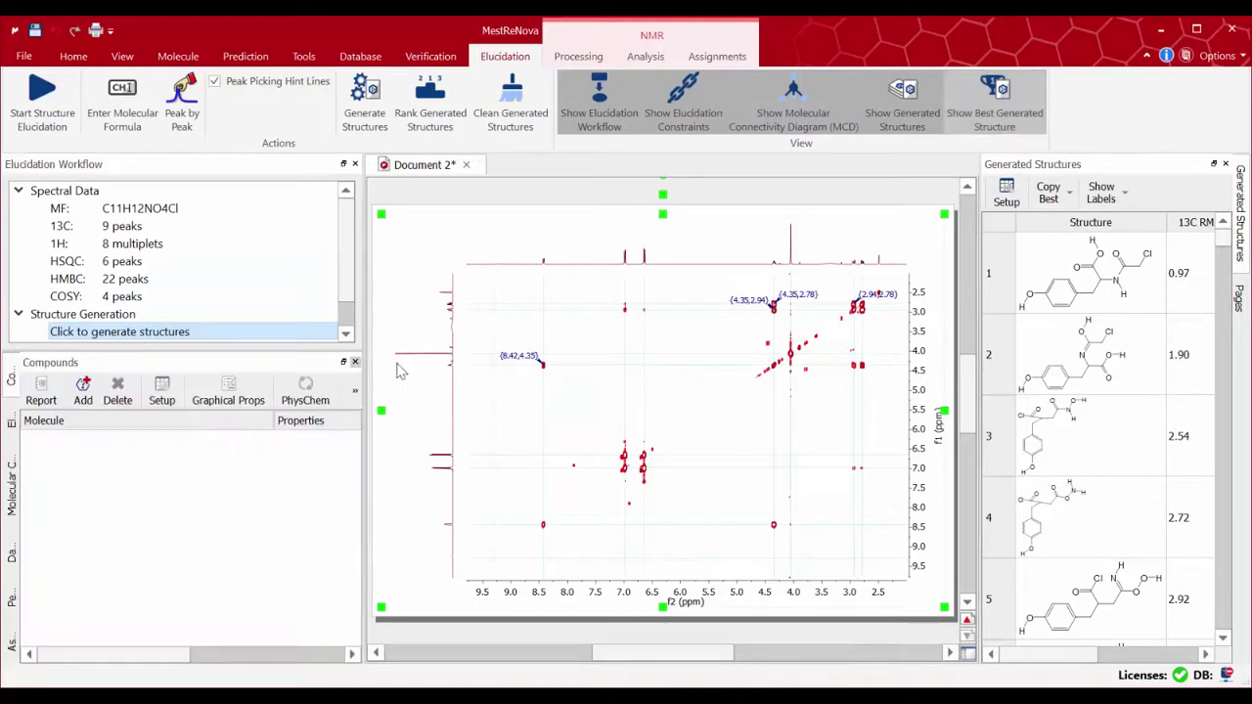
click(1057, 195)
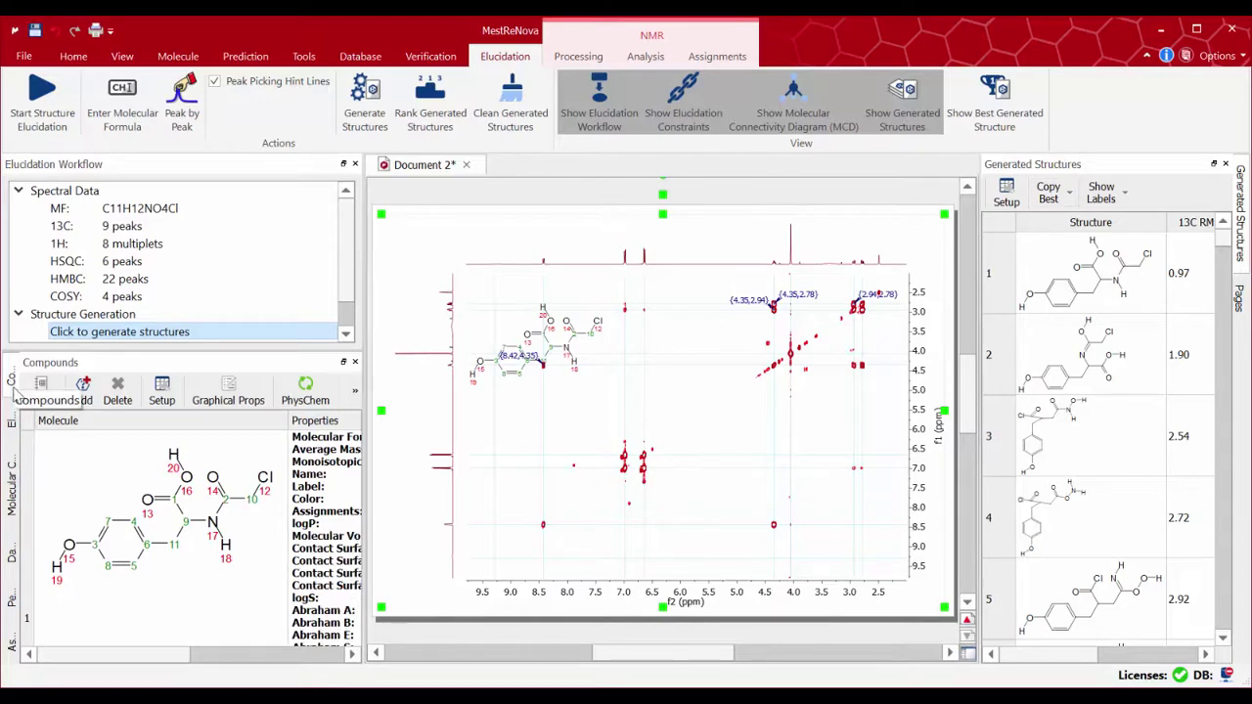
click(14, 651)
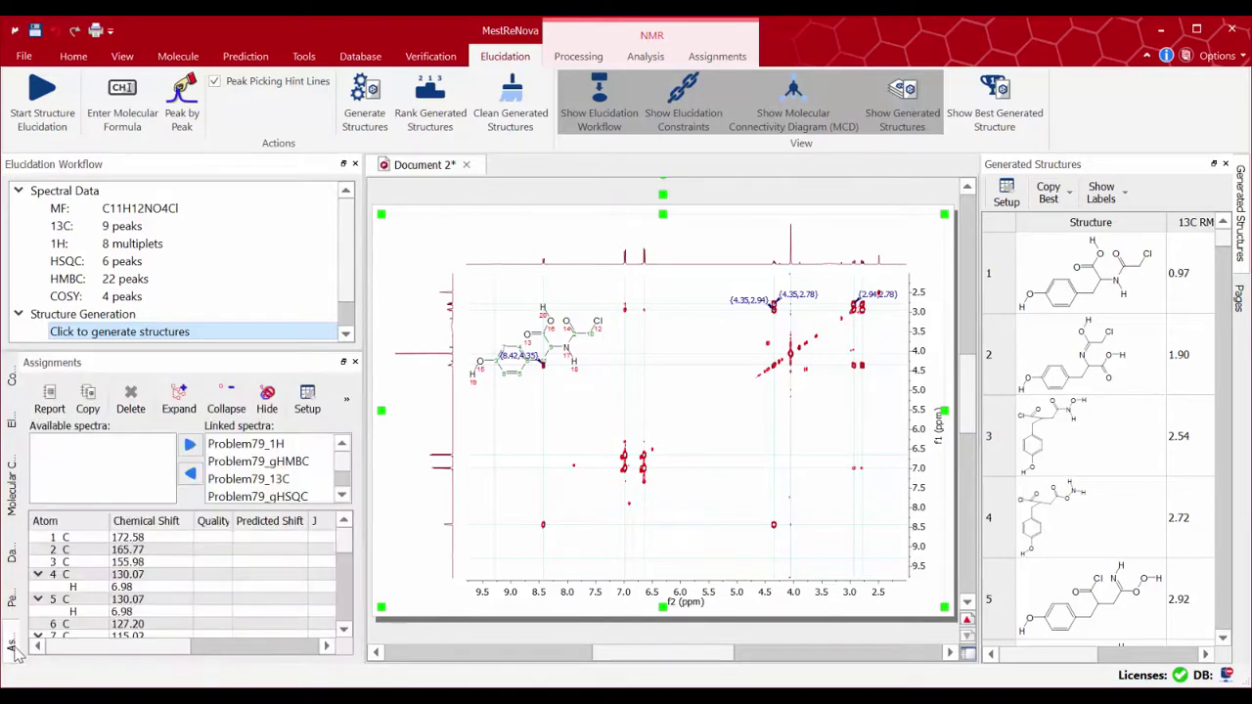
click(1240, 295)
Show the Problem79_13C spectrum page with the Compounds list and a Molecule Window of the numbered structure
scroll(1221, 470, up, 5)
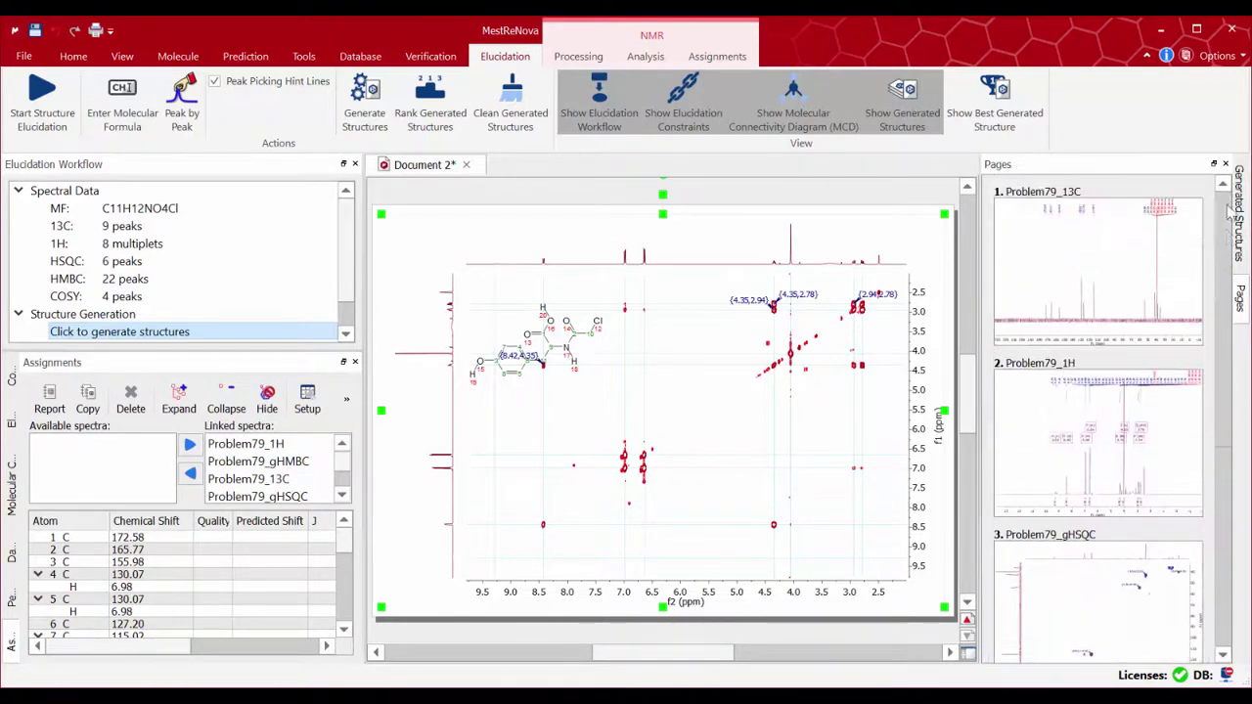
click(1140, 311)
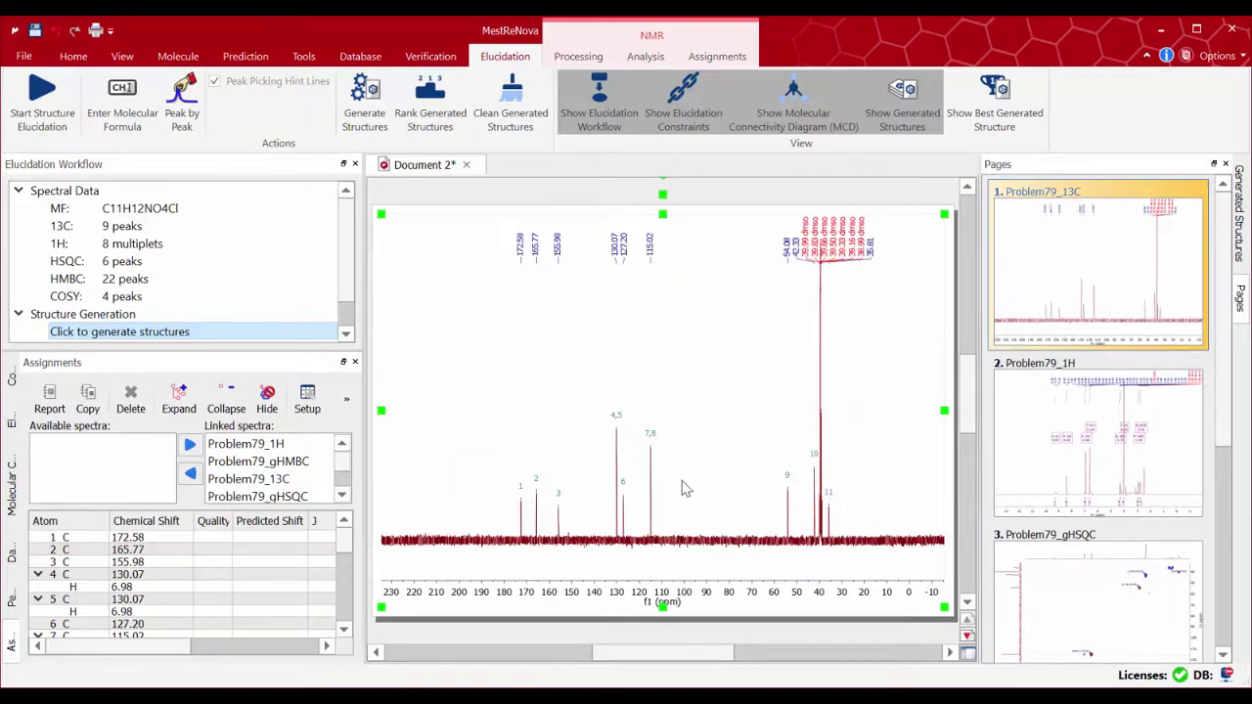
click(12, 379)
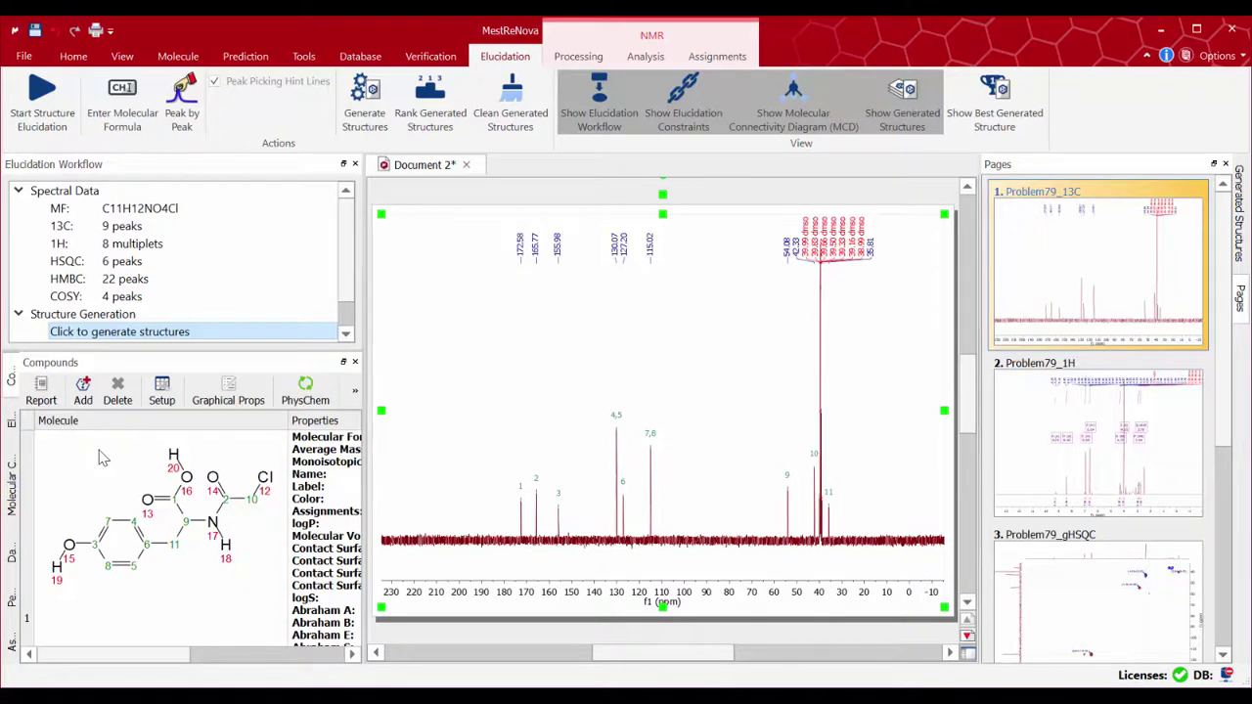
click(718, 57)
click(380, 93)
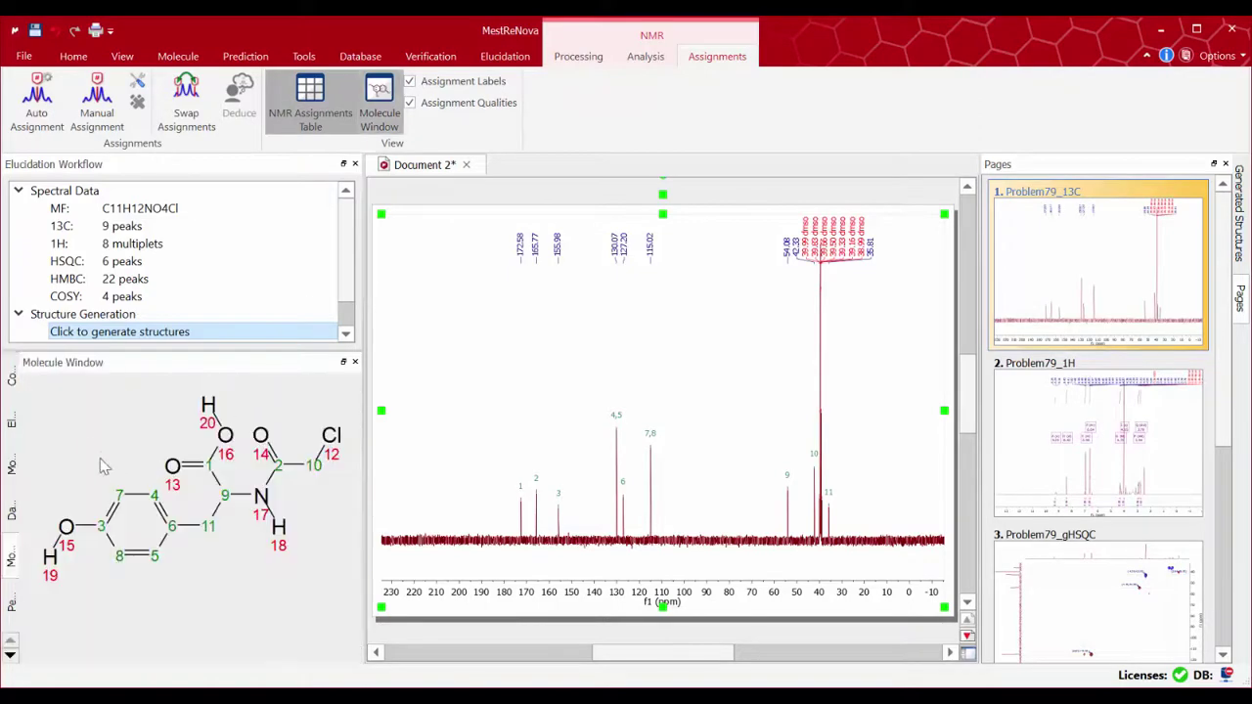
Float the molecule beside the spectrum and run Predict Compare for the structure's 13C spectrum
drag(250, 366, 760, 63)
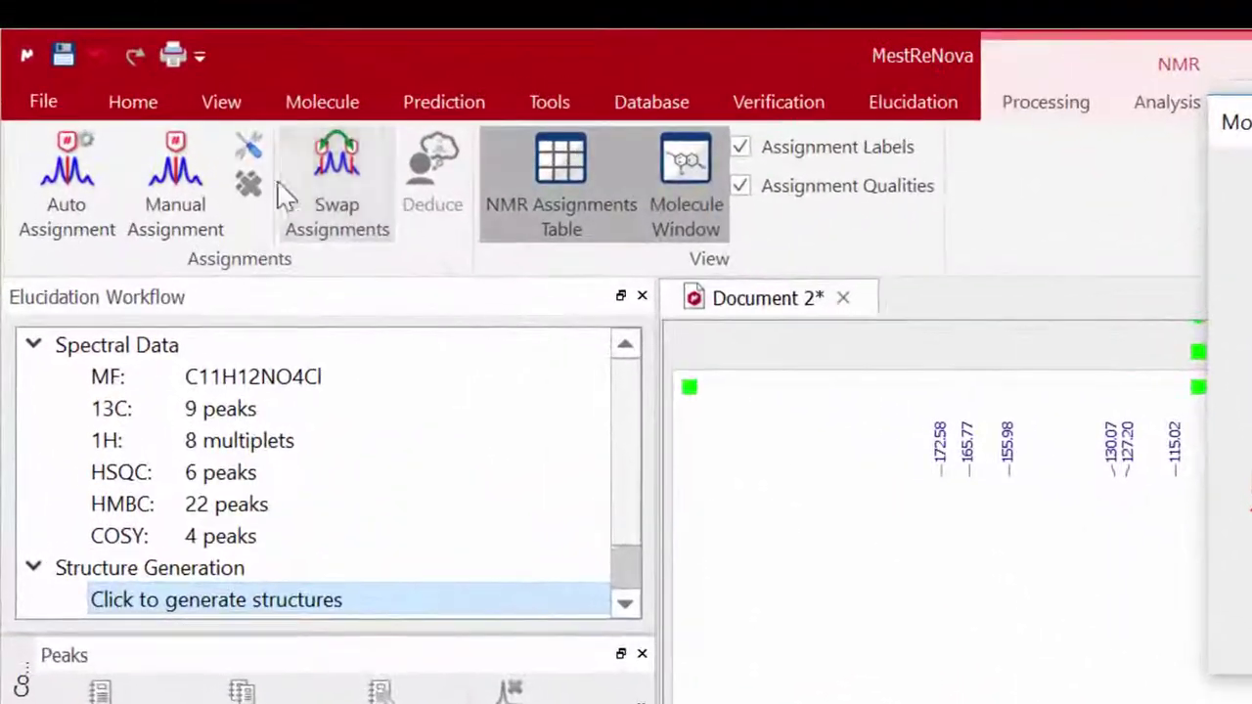
click(367, 88)
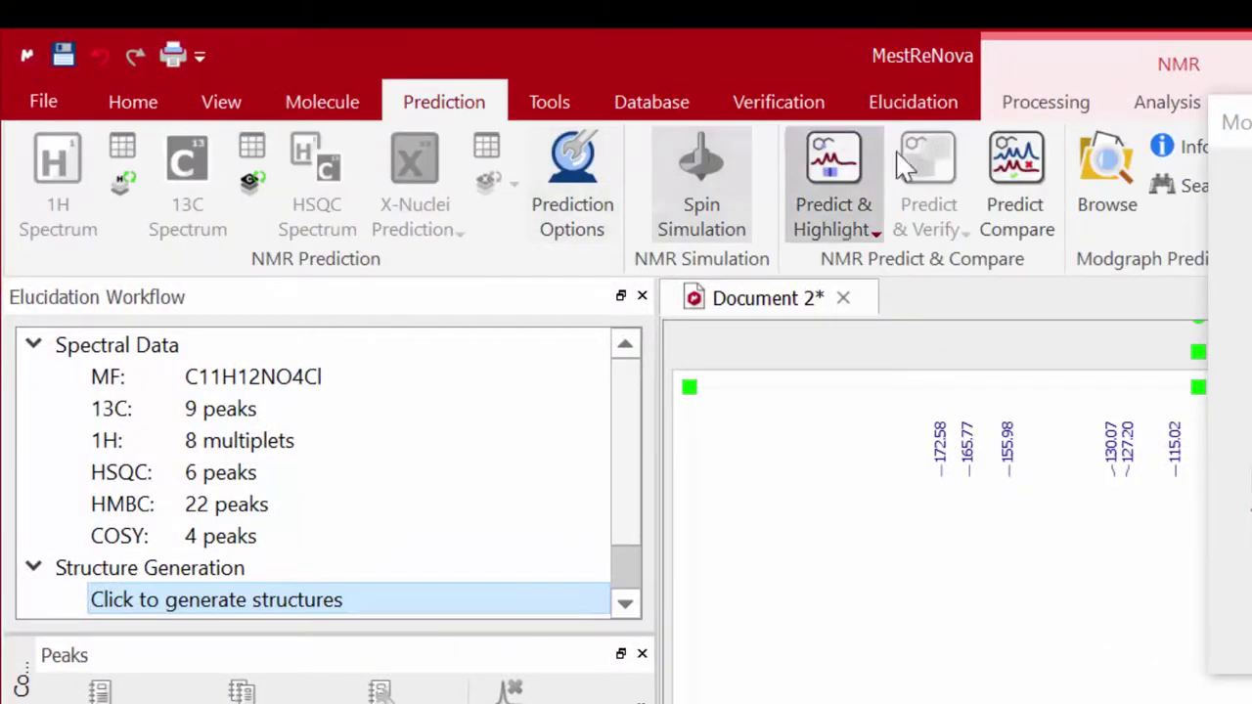
click(1018, 162)
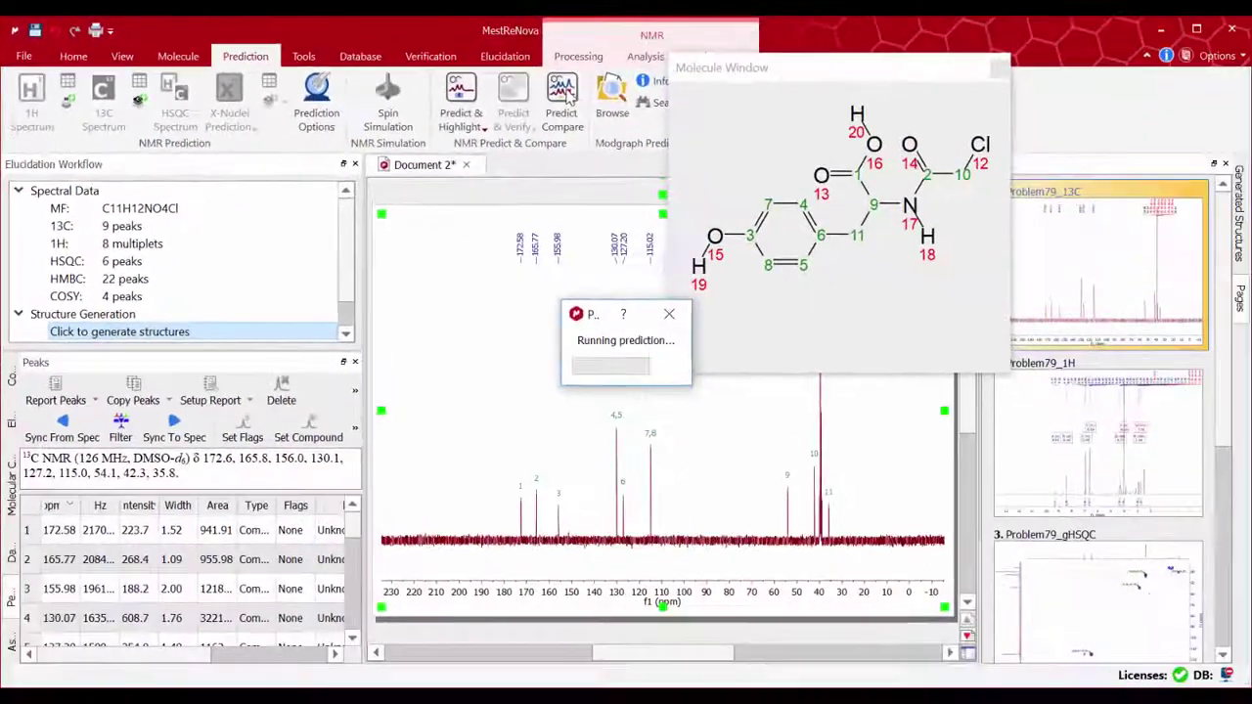